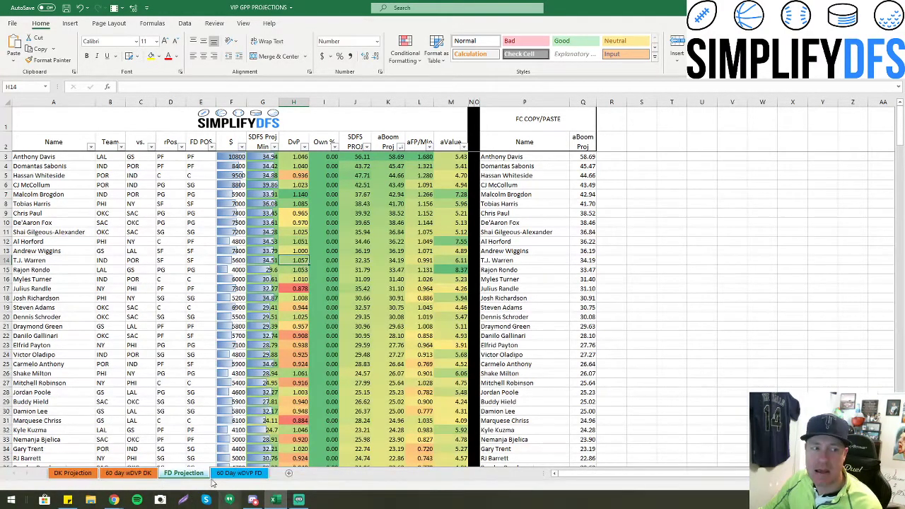
Look through the DK Projection, 60 day wDVP DK and FD Projection sheets
click(80, 477)
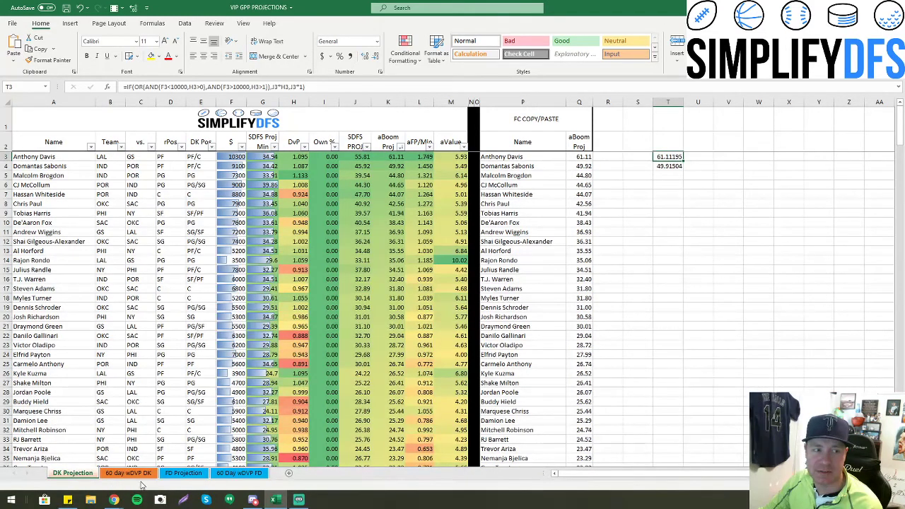
click(140, 478)
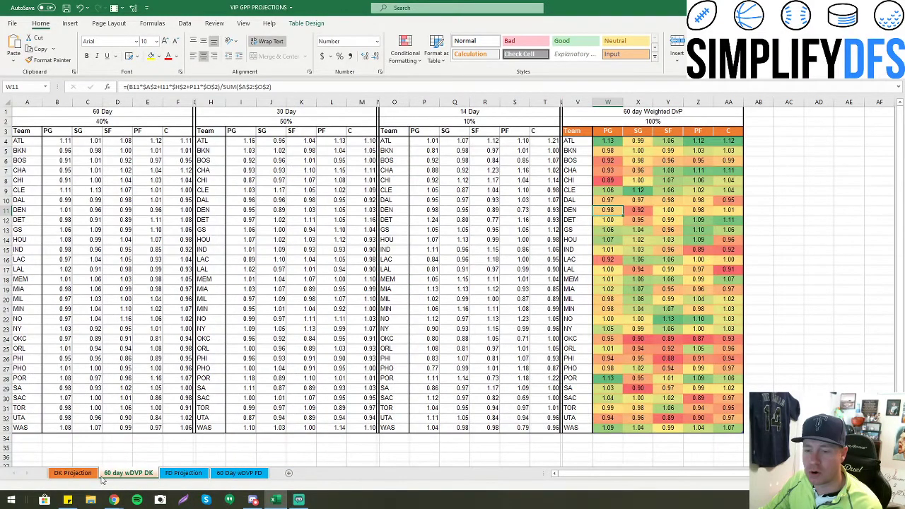
click(77, 473)
click(187, 476)
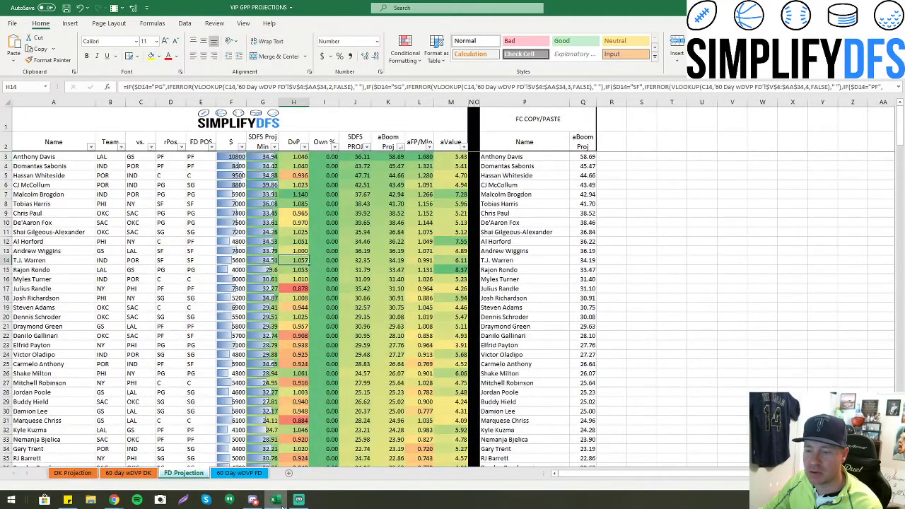
Review the 60 Day, 30 Day and 14 Day values and the ATL PG weighted formula on the 60 day wDVP DK sheet
click(120, 475)
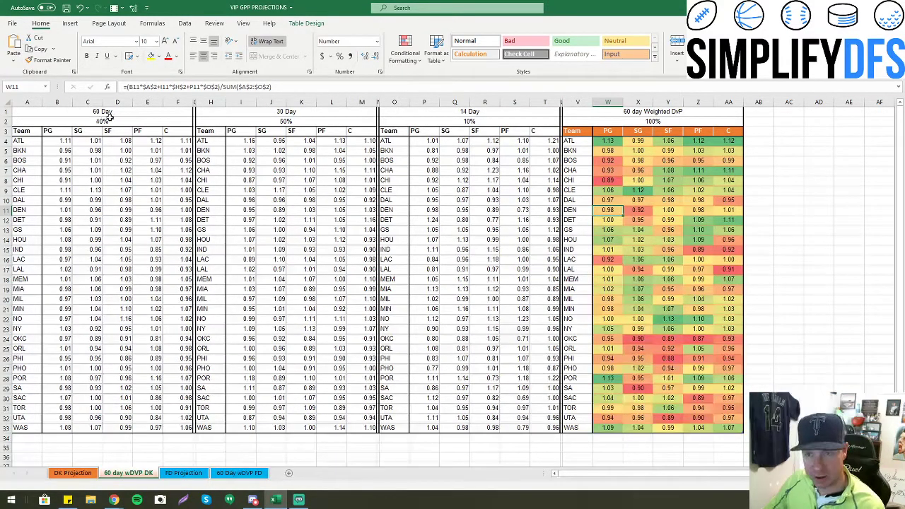
drag(71, 142, 178, 428)
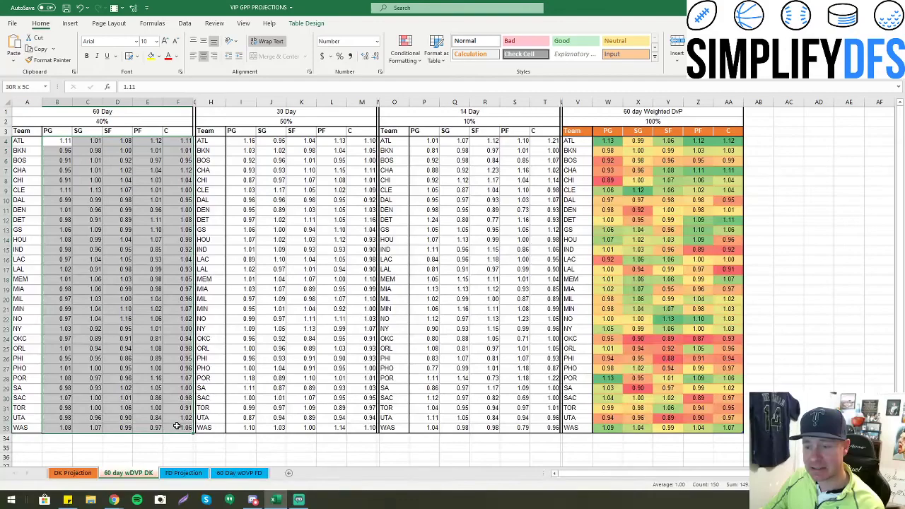
drag(247, 143, 364, 431)
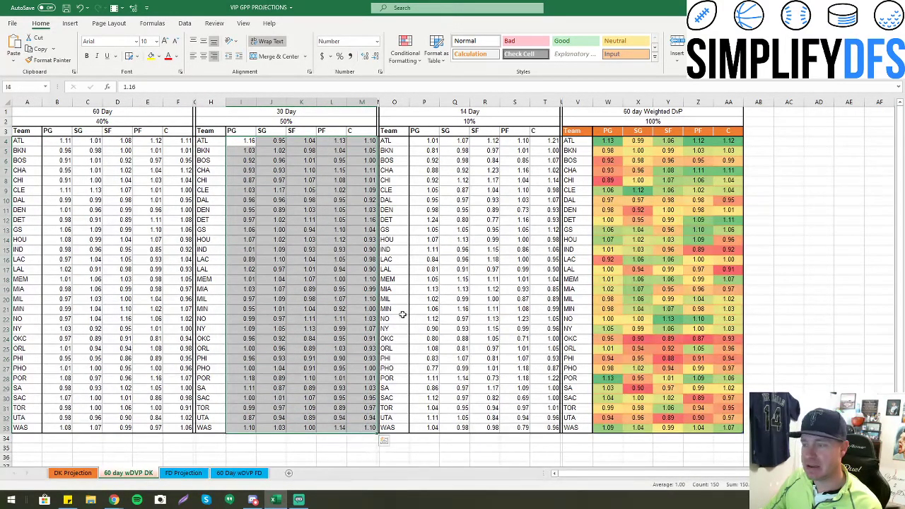
drag(425, 145, 546, 430)
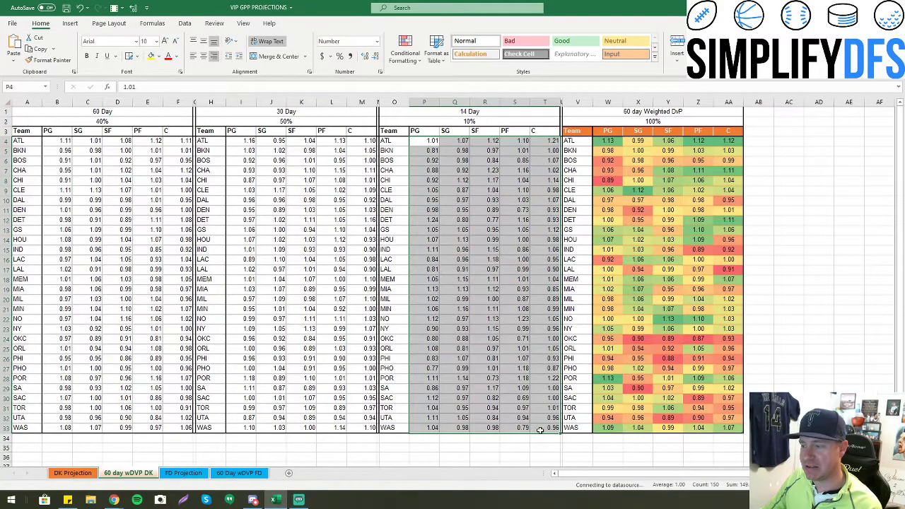
click(607, 141)
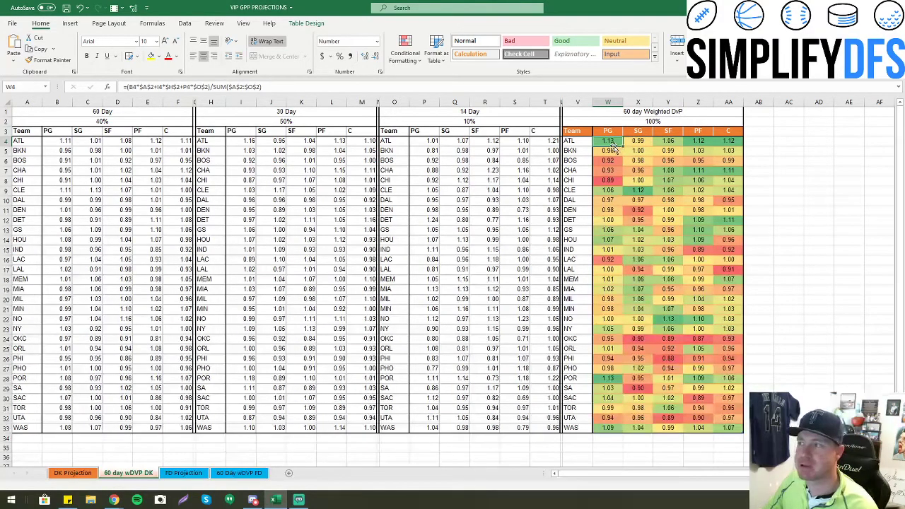
Fill the weight total cell under 60 day Weighted DvP with yellow on both the DK and FD wDVP sheets
click(632, 123)
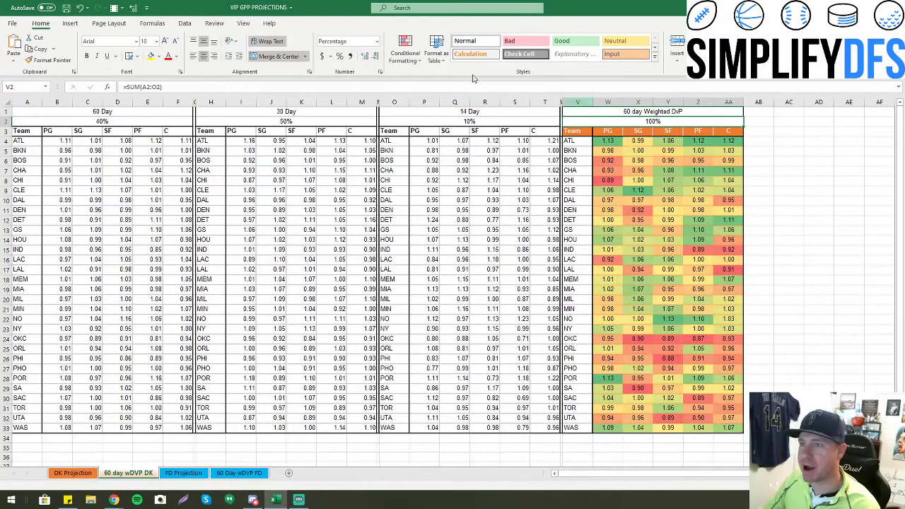
click(151, 57)
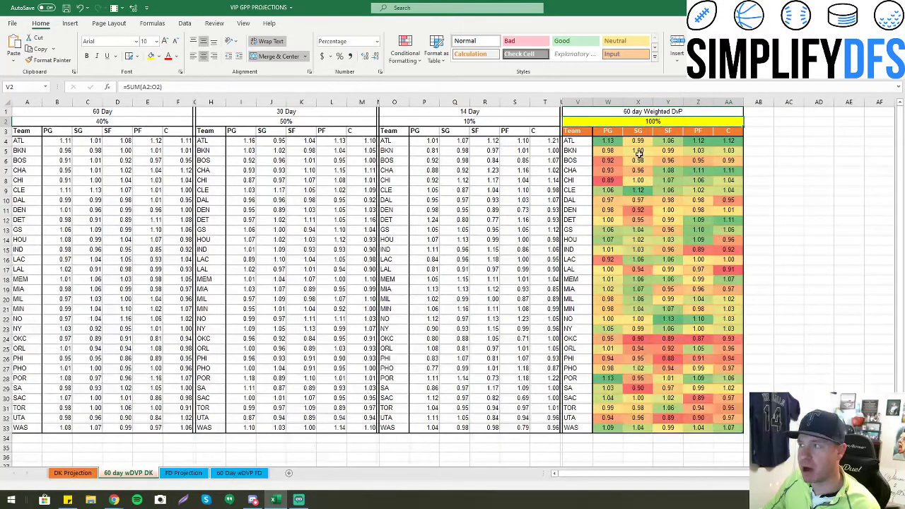
click(224, 476)
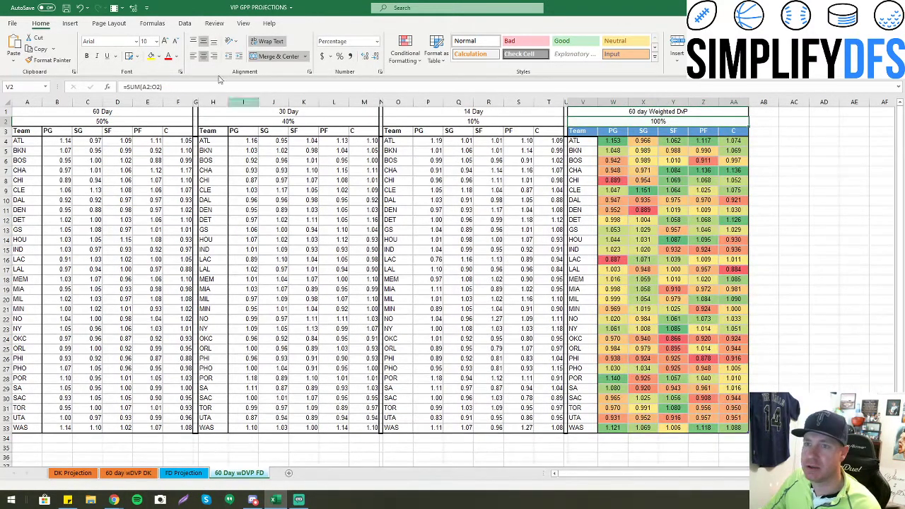
click(151, 56)
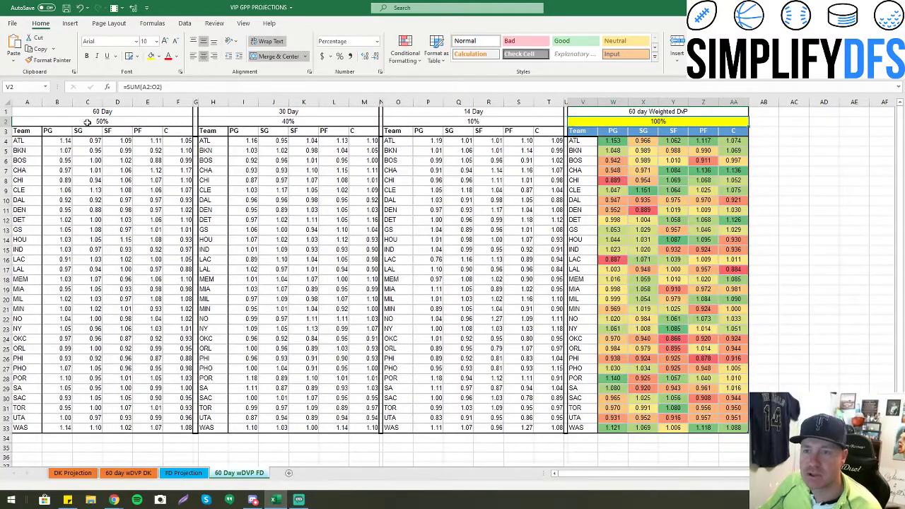
On the 60 day wDVP DK sheet, set the 60 Day, 30 Day and 14 Day weights to 0%
click(128, 476)
click(119, 121)
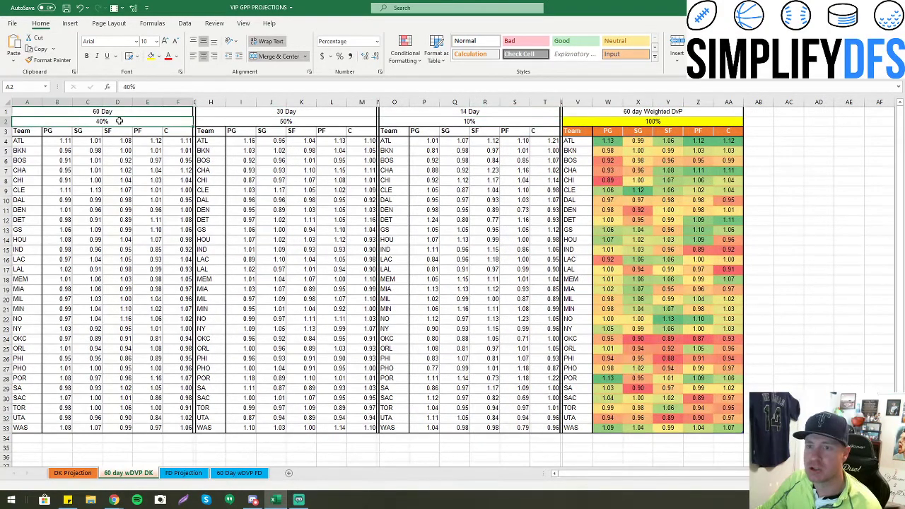
text(0)
key(Tab)
text(0)
key(Tab)
text(0)
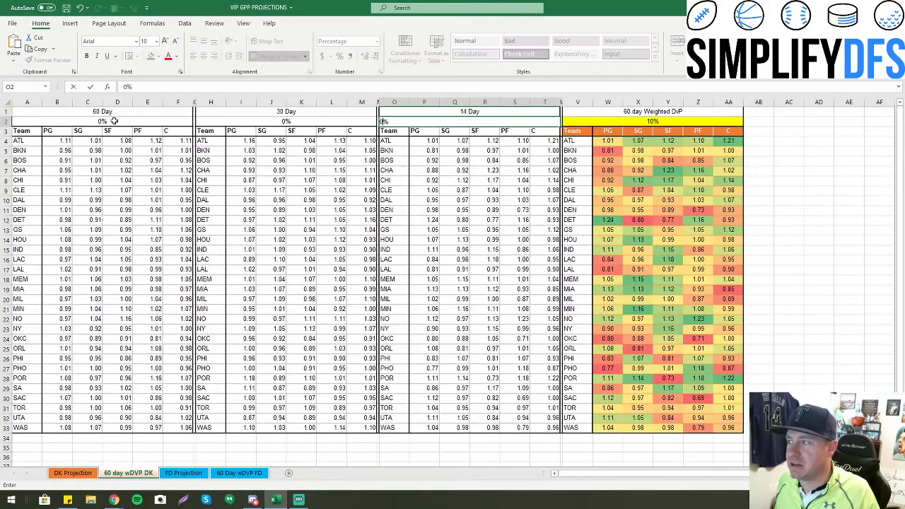
key(Tab)
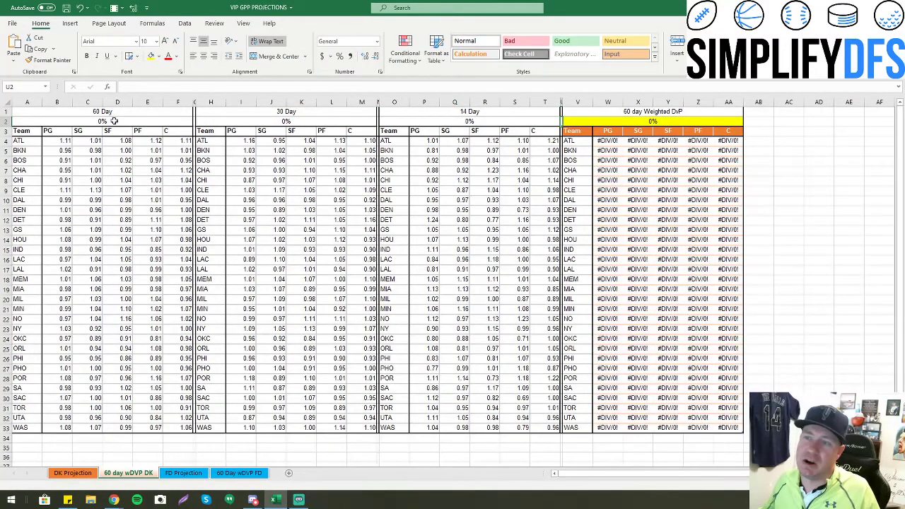
Set the 14 Day weight to 100% on the 60 day wDVP DK sheet
click(453, 122)
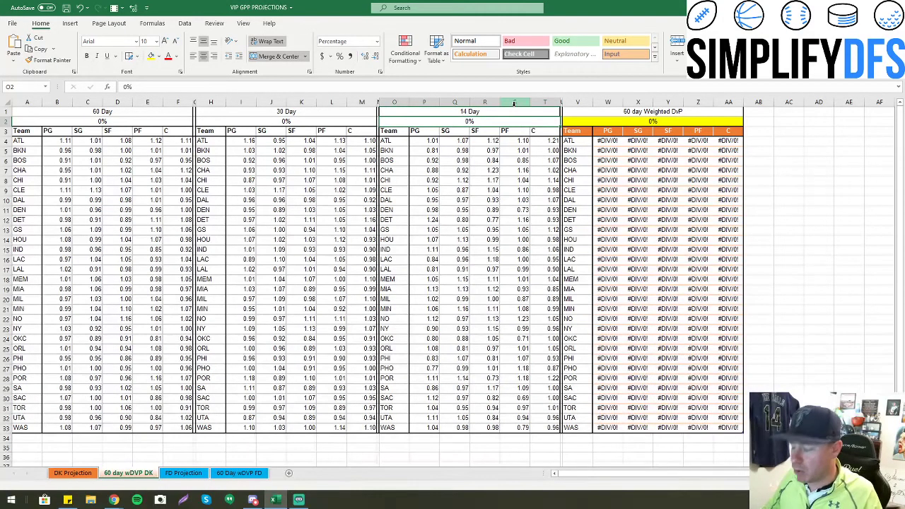
text(100)
key(Return)
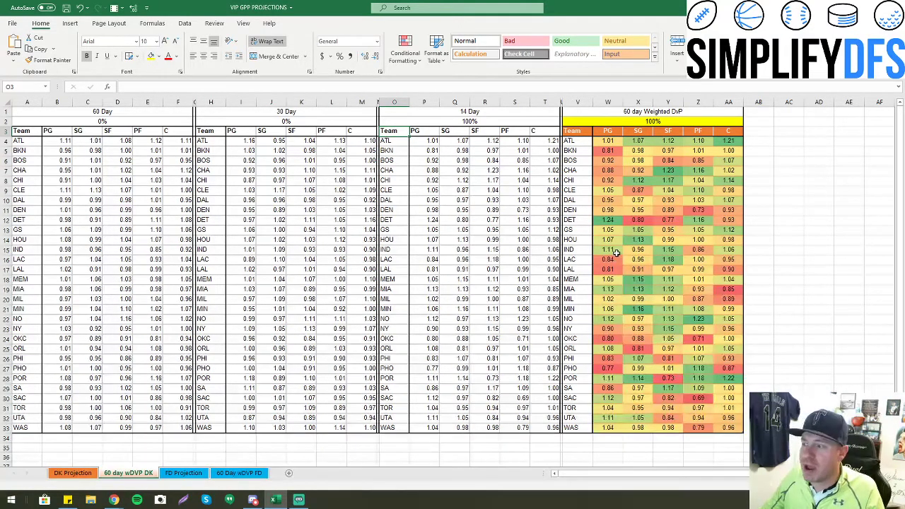
On the DK Projection sheet, delete the stray formulas in cells T3:T5 beside the FC COPY/PASTE table
click(73, 473)
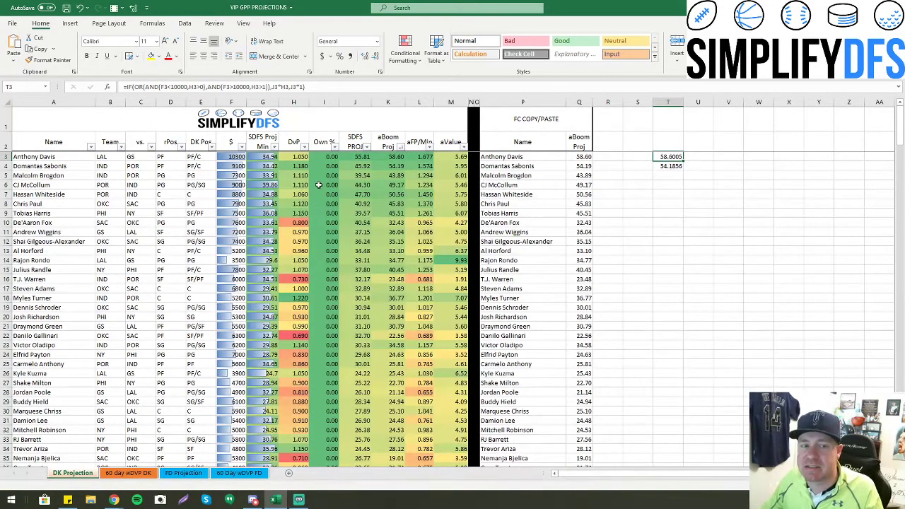
drag(666, 156, 670, 182)
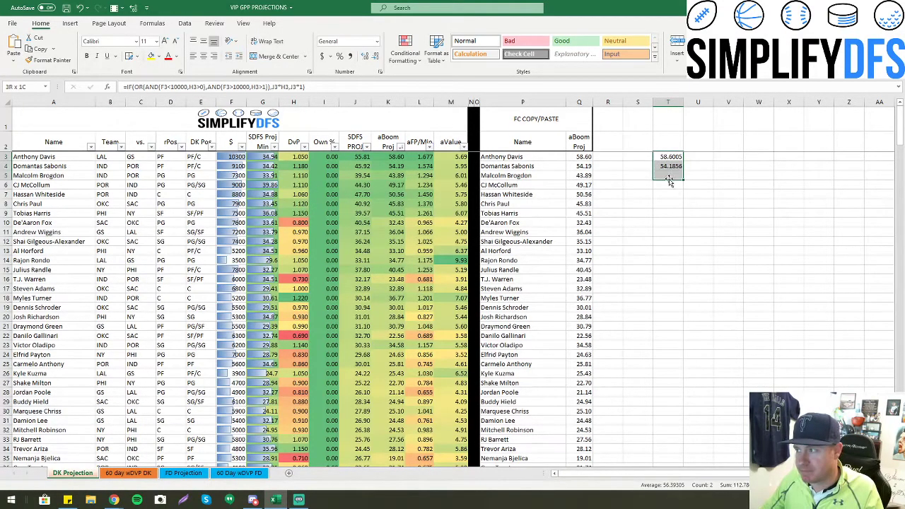
key(Delete)
click(669, 221)
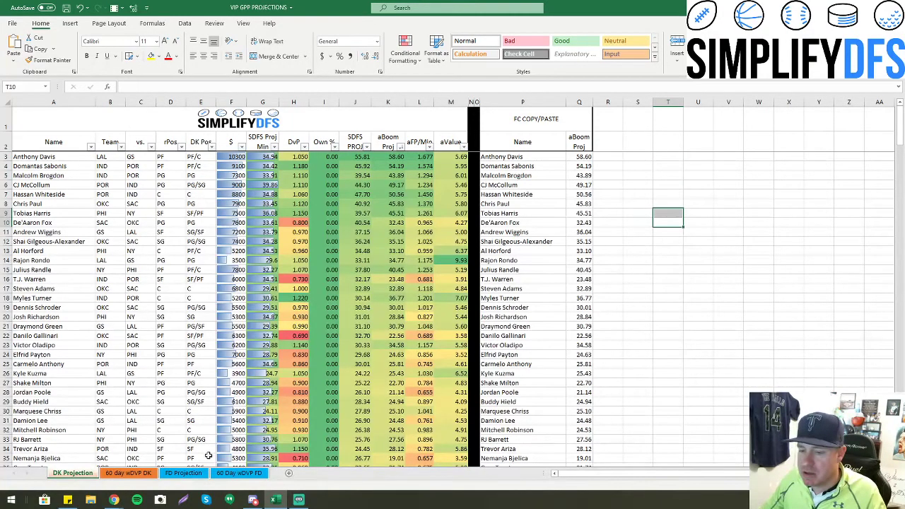
On the 60 day wDVP DK sheet, set the 60 Day weight to 100% and the 14 Day weight to 0%, and check DK Projection
click(126, 473)
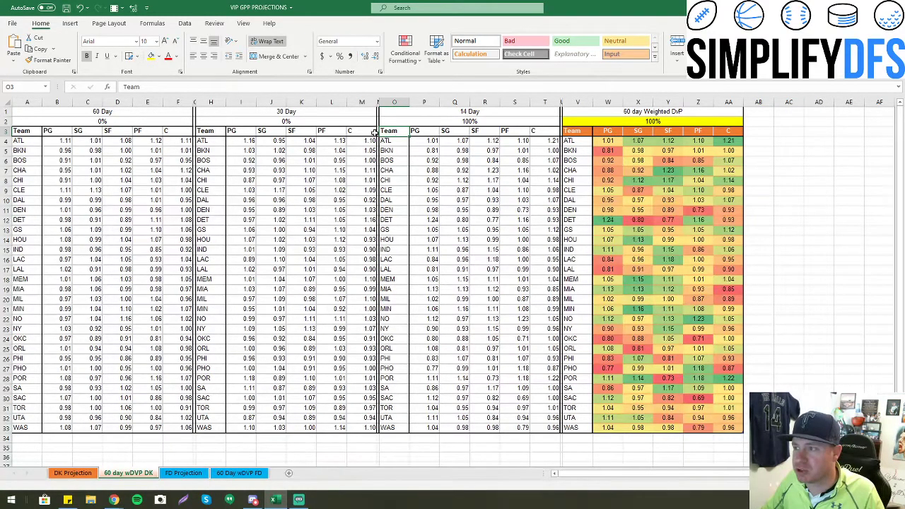
click(441, 121)
click(101, 121)
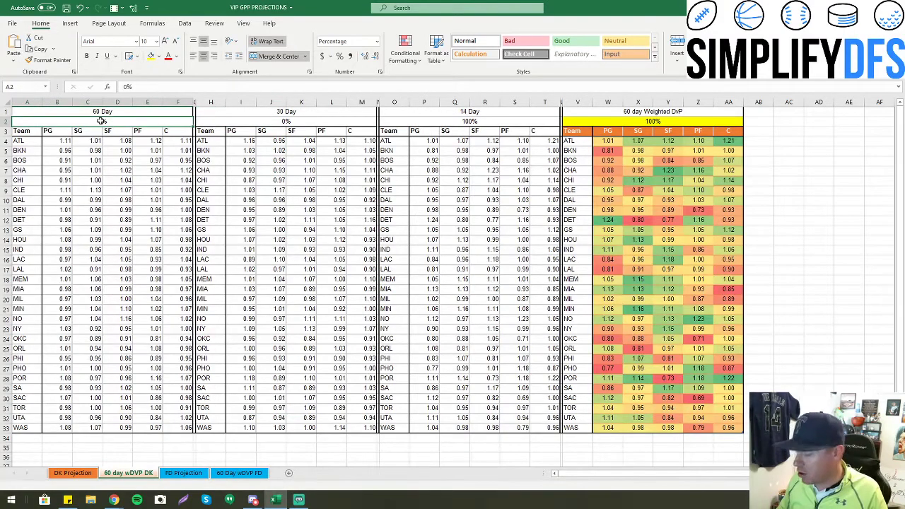
text(100)
key(Right)
key(Right)
key(Right)
key(Right)
key(Right)
key(Right)
key(Right)
key(Right)
key(Right)
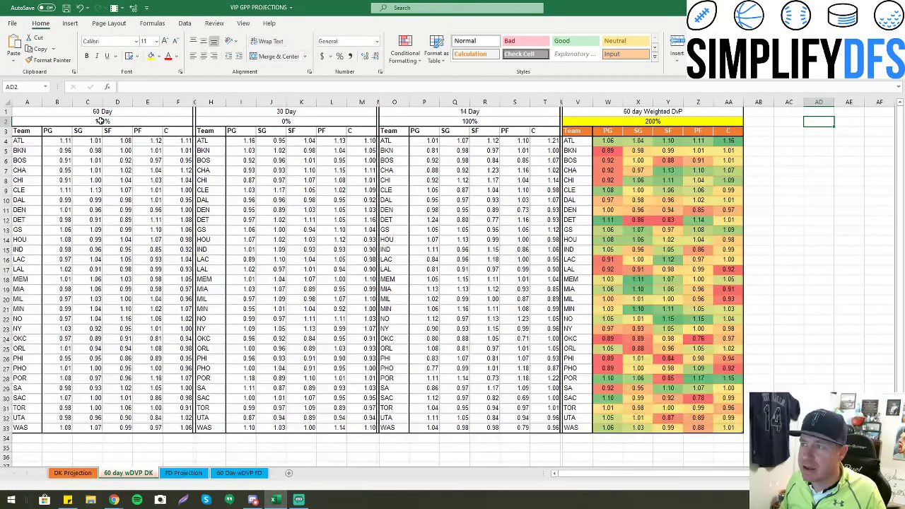
key(Left)
key(Left)
key(Left)
key(Left)
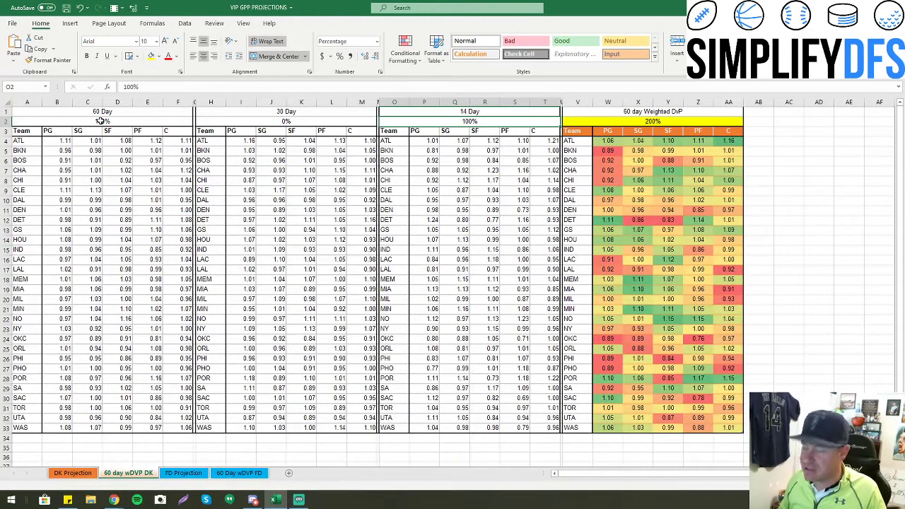
text(0)
key(Return)
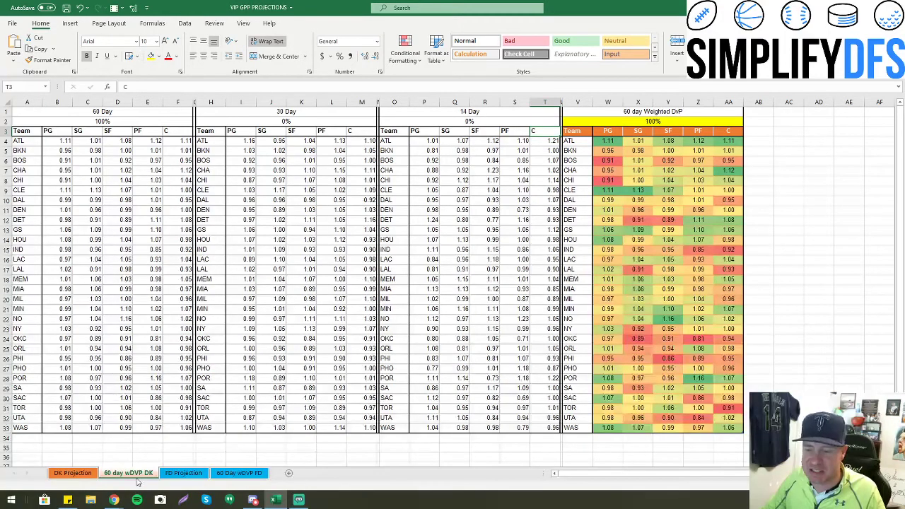
click(74, 473)
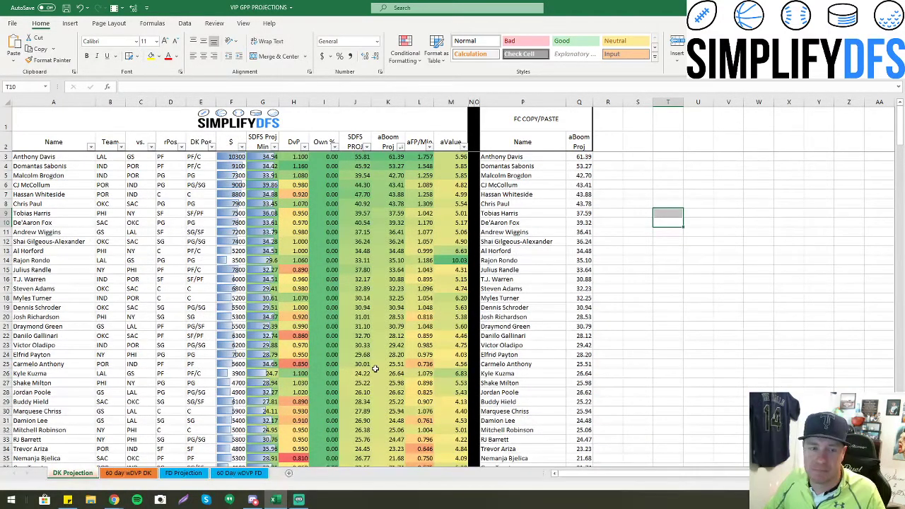
Set the 60 Day and 30 Day weights to 50% each on the 60 day wDVP DK sheet
click(141, 473)
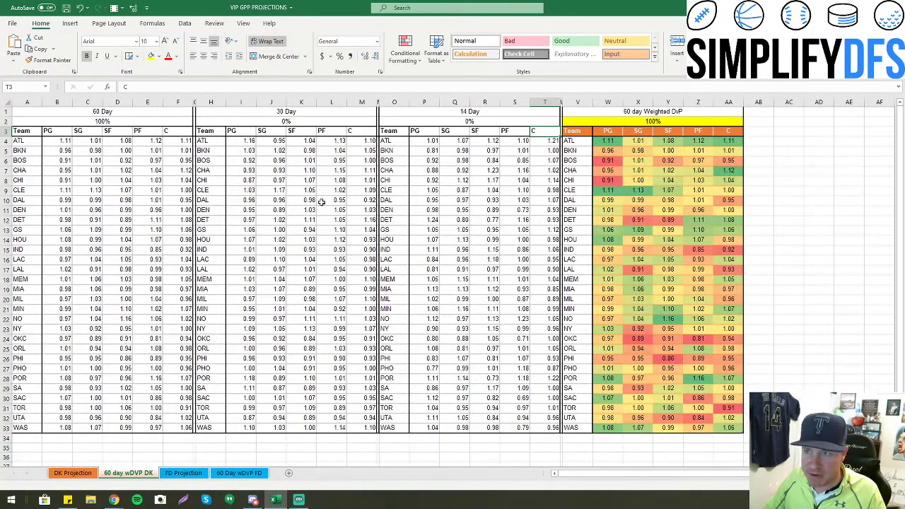
click(132, 123)
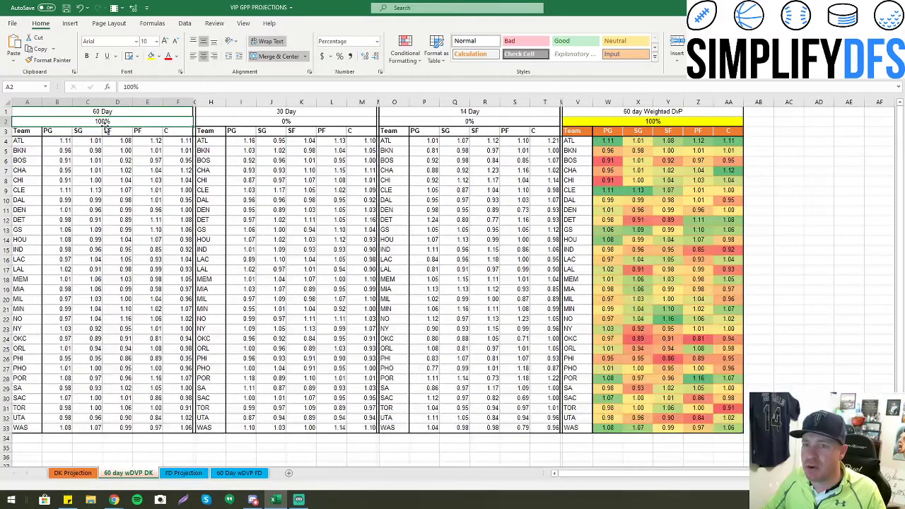
text(50)
key(Tab)
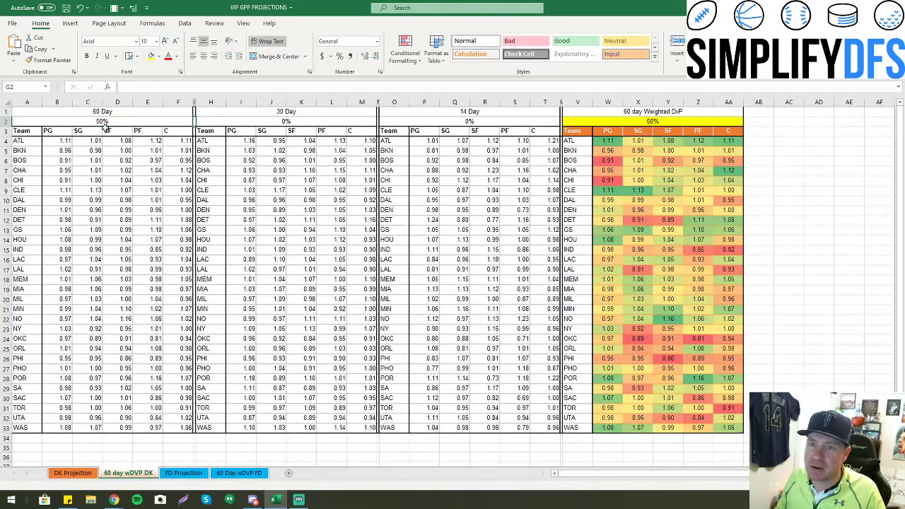
text(50)
key(Tab)
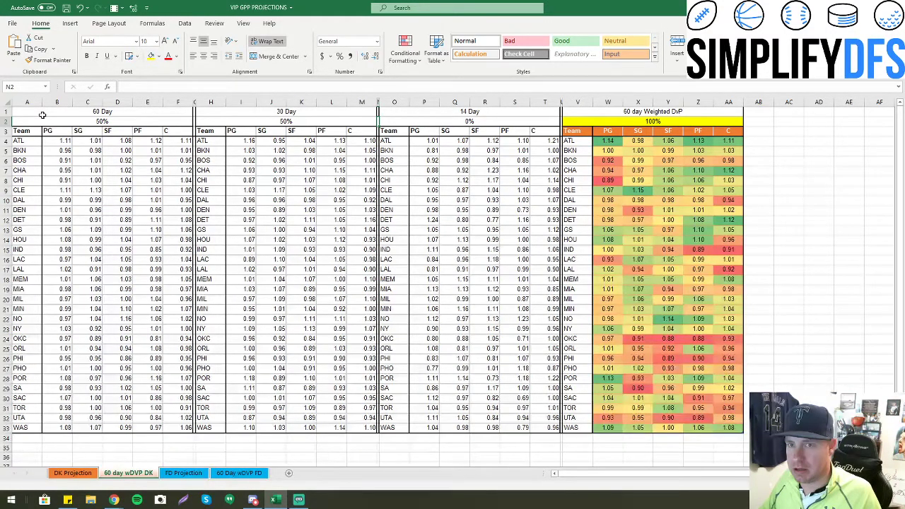
Turn on the filter buttons in the header row of the 60 day Weighted DvP table
drag(20, 131, 739, 135)
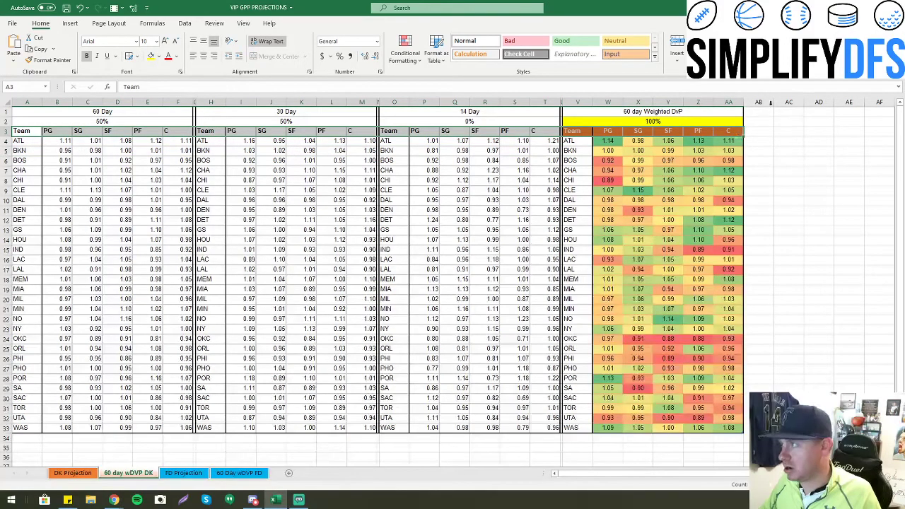
click(638, 141)
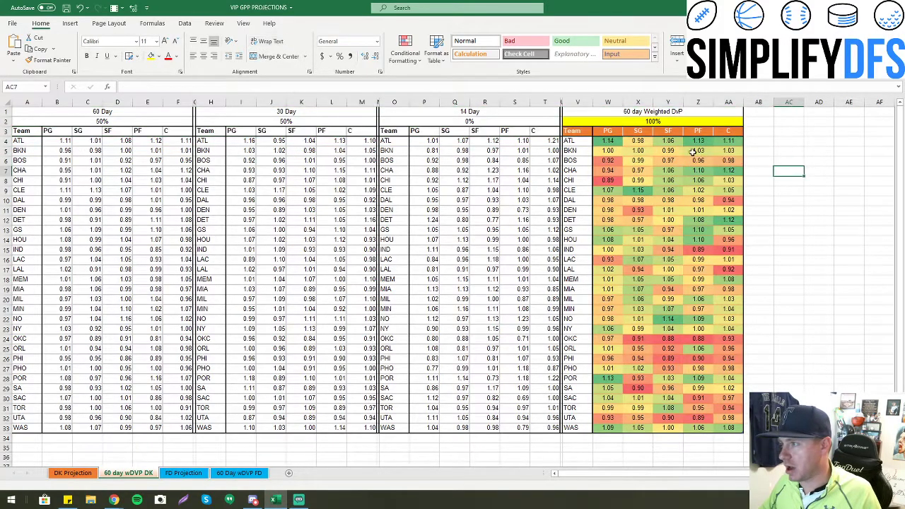
click(638, 131)
click(786, 199)
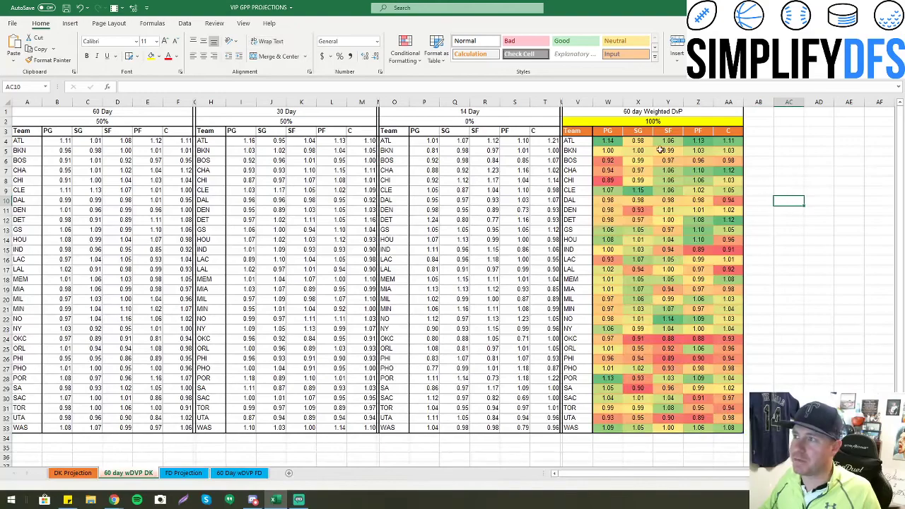
drag(727, 130, 577, 131)
click(612, 131)
click(608, 170)
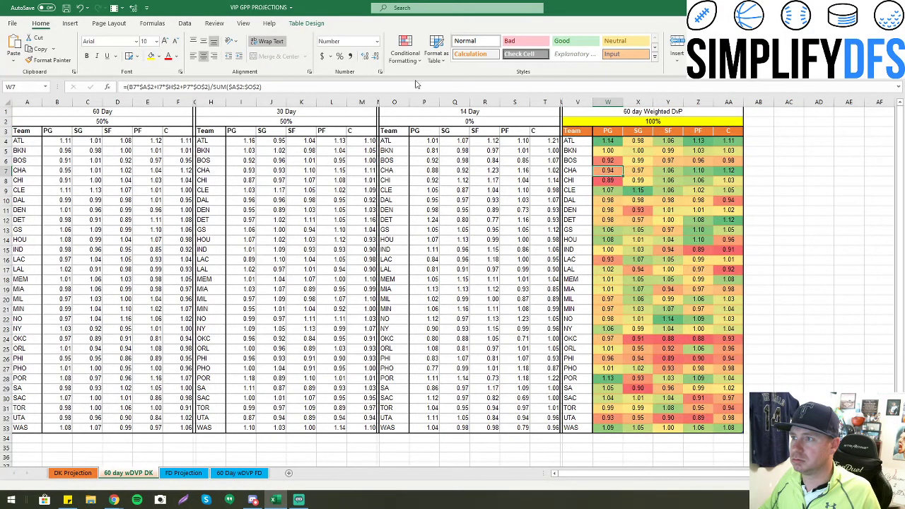
click(305, 24)
click(373, 37)
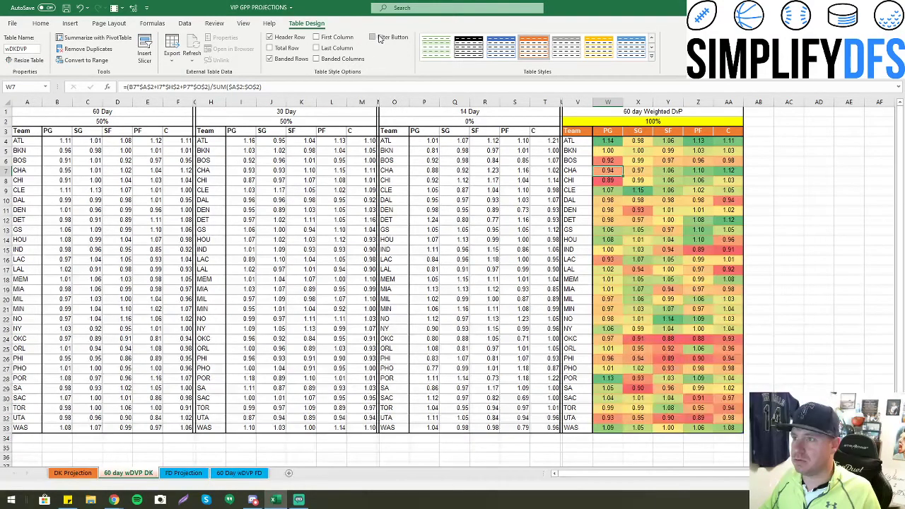
Filter the Team column of the 60 day Weighted DvP table to show only ATL
click(545, 190)
click(588, 131)
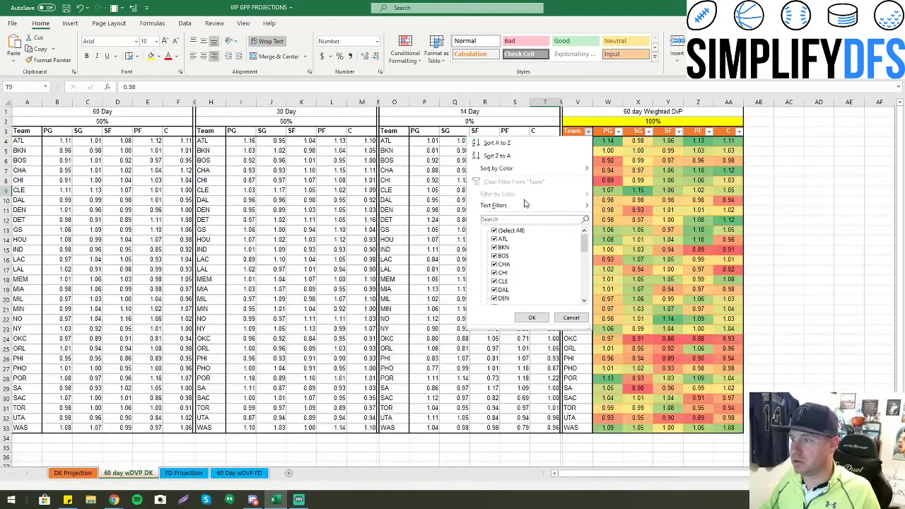
click(531, 318)
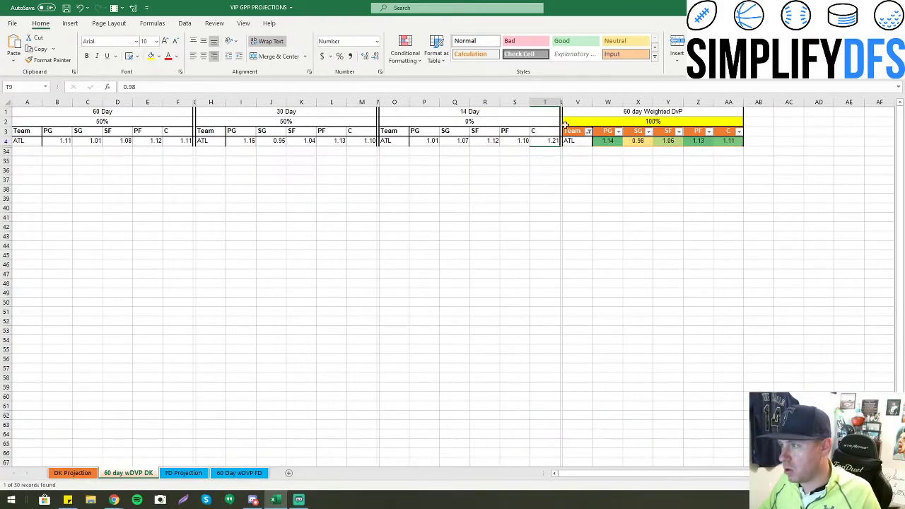
Reselect all teams in the Team filter so the whole Weighted DvP table is listed again
click(588, 131)
click(511, 231)
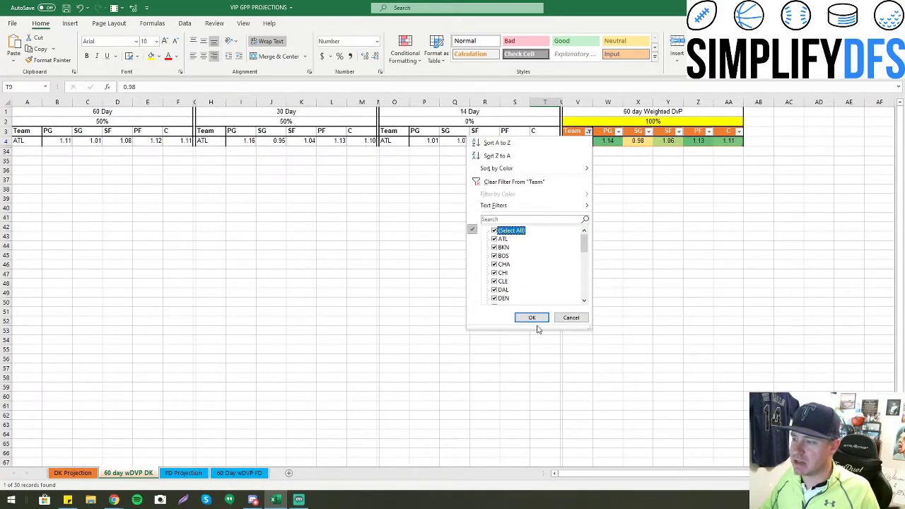
click(534, 317)
click(534, 319)
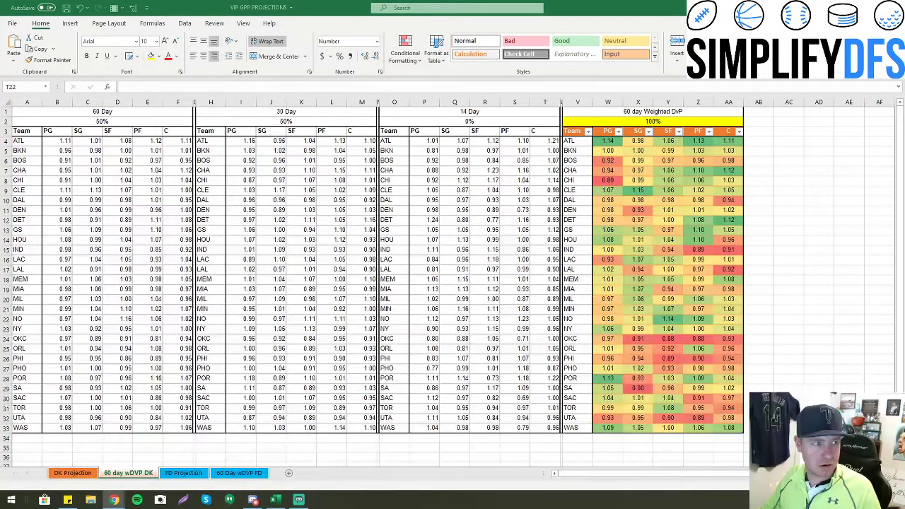
In the Weighted DvP table's Team filter, deselect all teams and include only GS, LAL, IND and POR
click(589, 131)
click(510, 232)
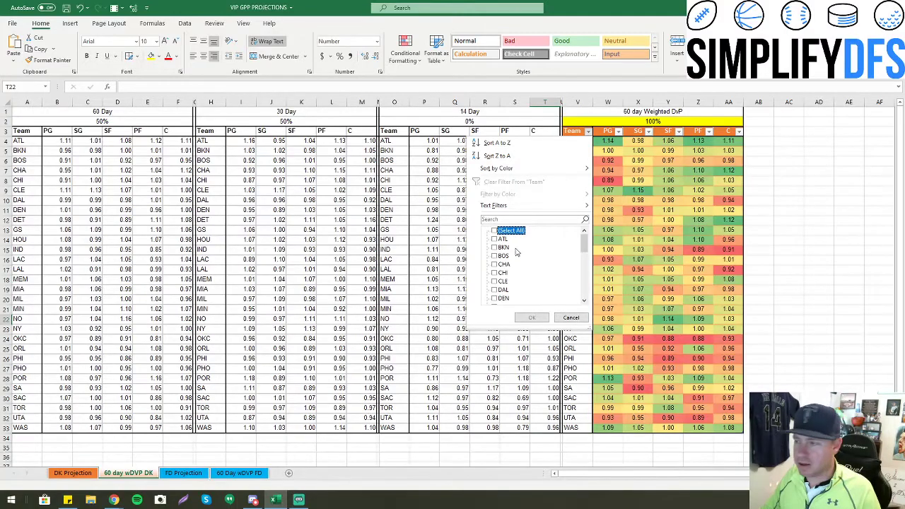
scroll(509, 290, down, 2)
scroll(509, 289, down, 1)
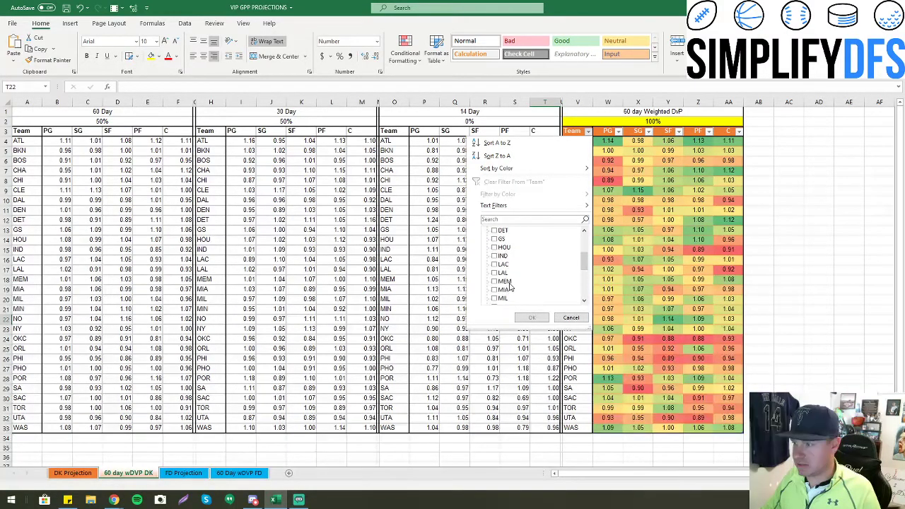
click(500, 239)
click(503, 274)
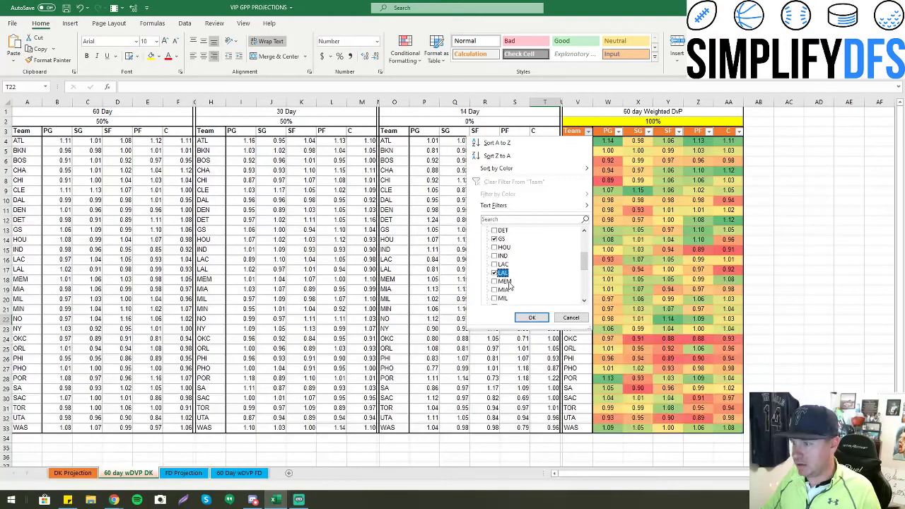
scroll(507, 256, down, 5)
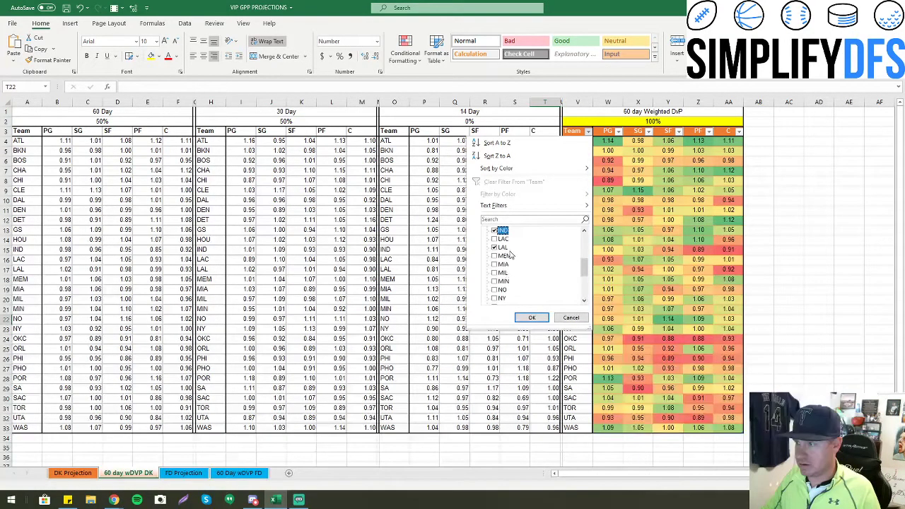
click(503, 256)
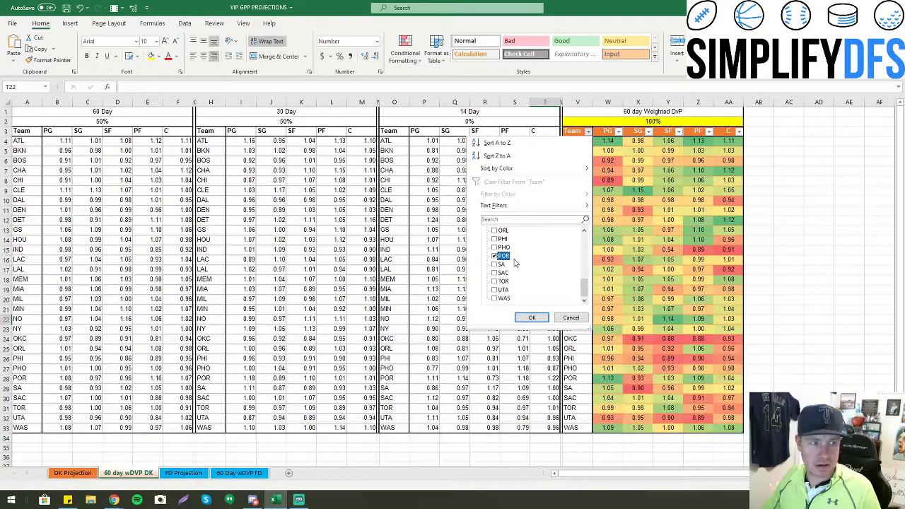
Add SAC, OKC, NY and PHI to the Team filter selection and apply the filter
click(509, 272)
scroll(509, 271, up, 1)
click(502, 247)
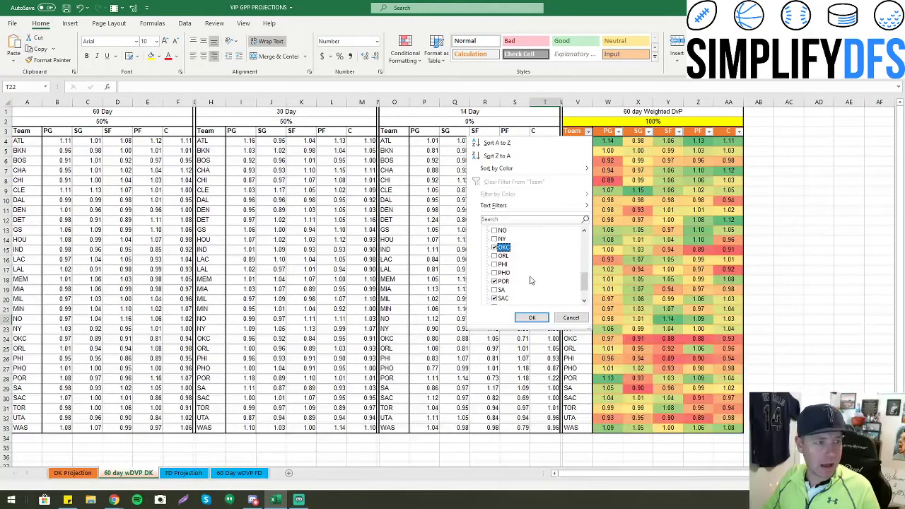
scroll(509, 287, down, 1)
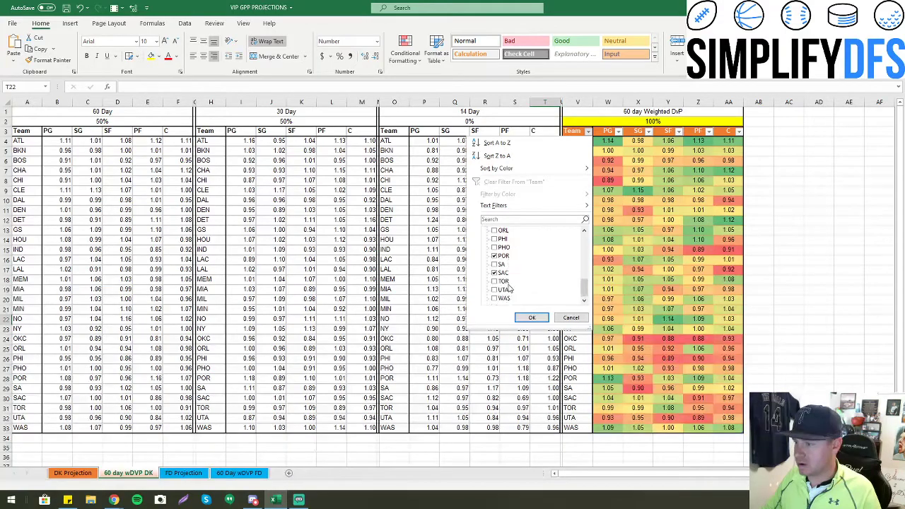
scroll(512, 290, up, 3)
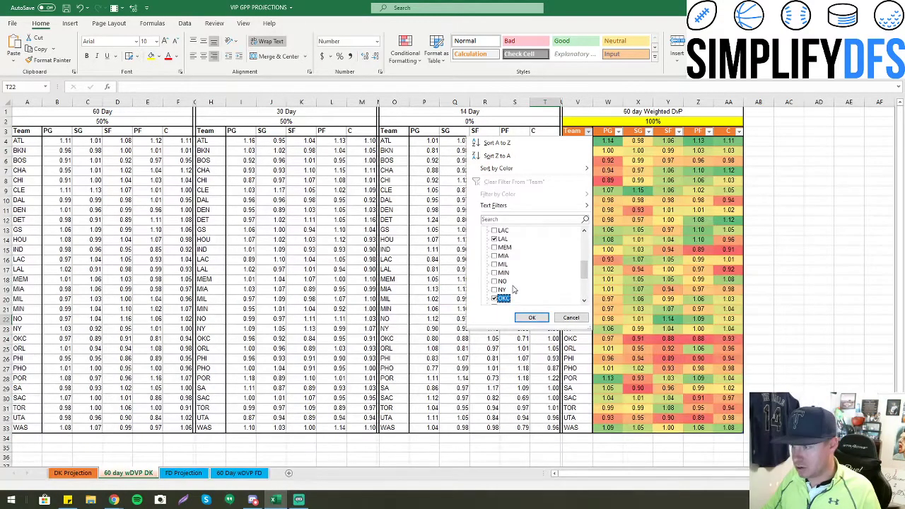
click(503, 290)
scroll(509, 280, down, 3)
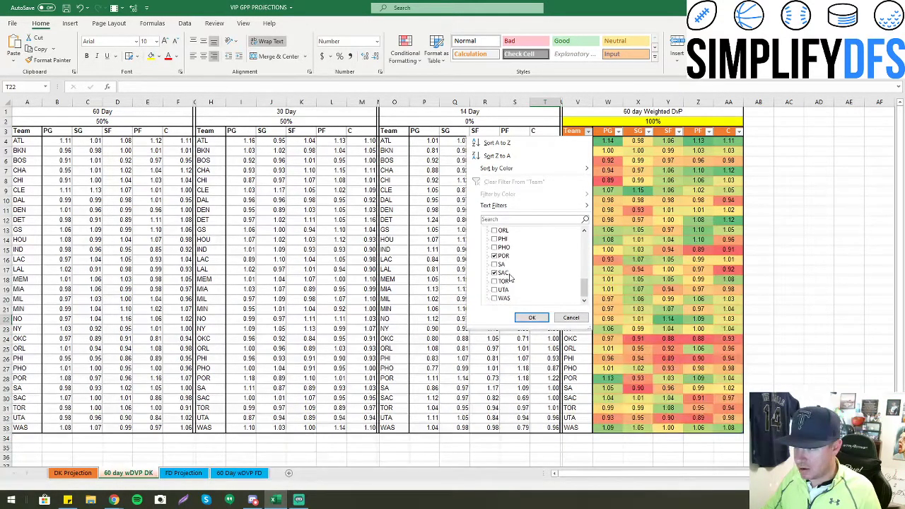
click(503, 239)
click(532, 318)
click(541, 305)
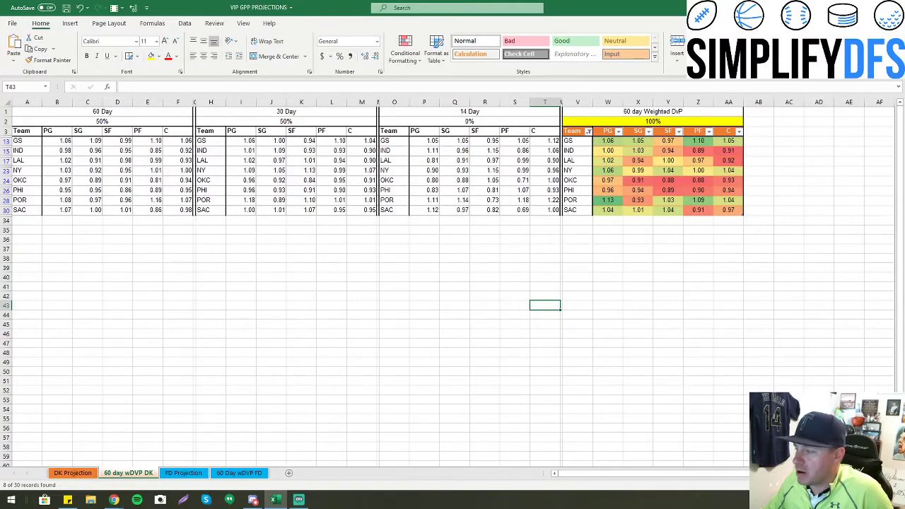
Set the 60 Day weight to 60%, the 30 Day weight to 40% and the 14 Day weight to 10%
scroll(453, 283, up, 1)
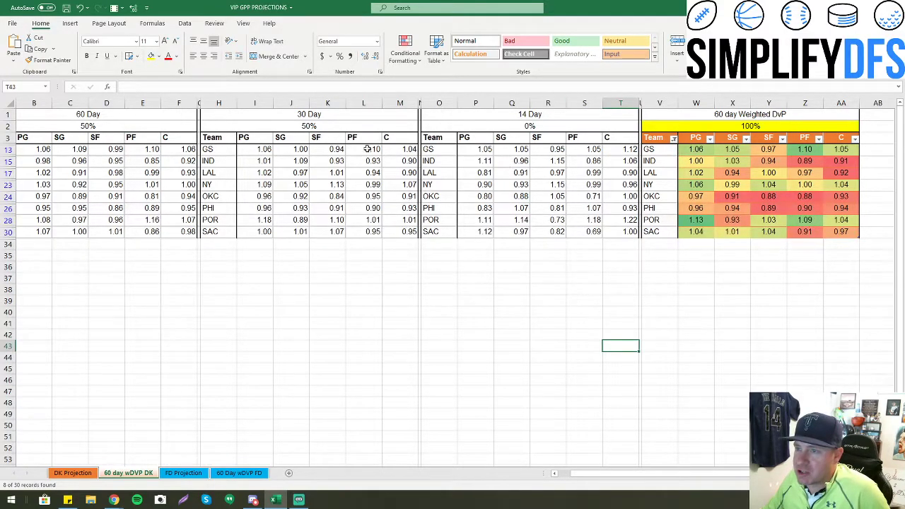
click(118, 126)
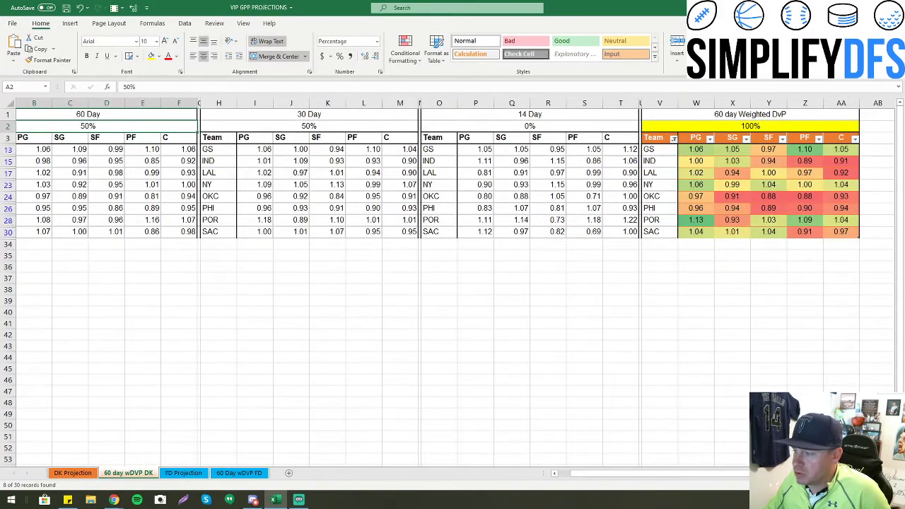
click(818, 485)
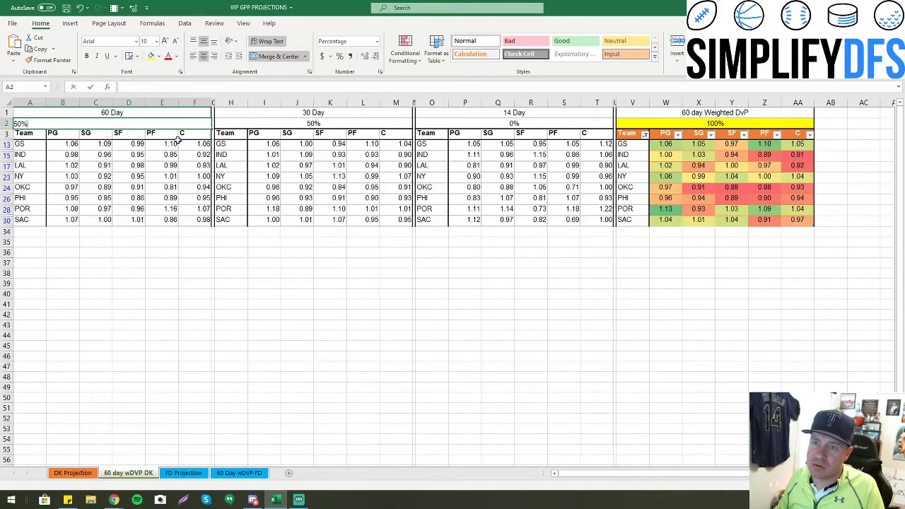
text(60)
key(Tab)
text(40)
key(Tab)
text(10)
key(Tab)
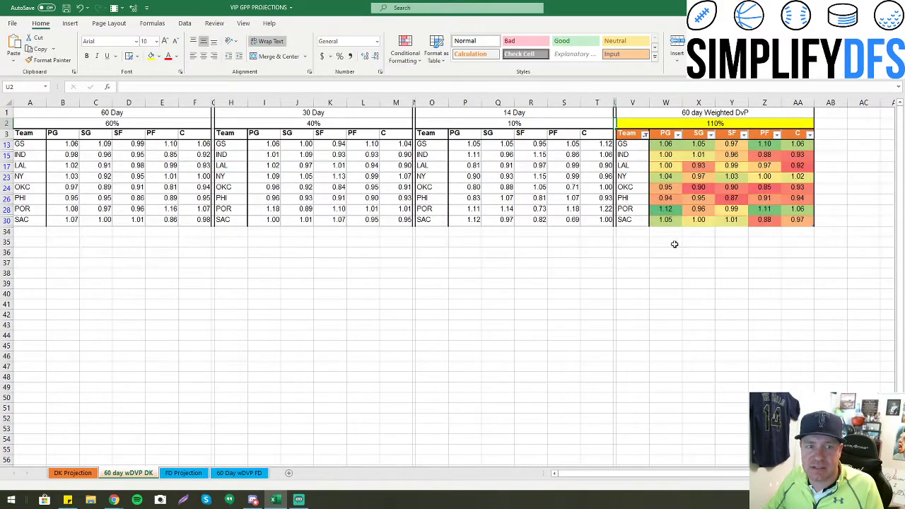
On the DK Projection sheet, highlight all Name and aBoom Proj entries of the FC COPY/PASTE table and review them
click(73, 473)
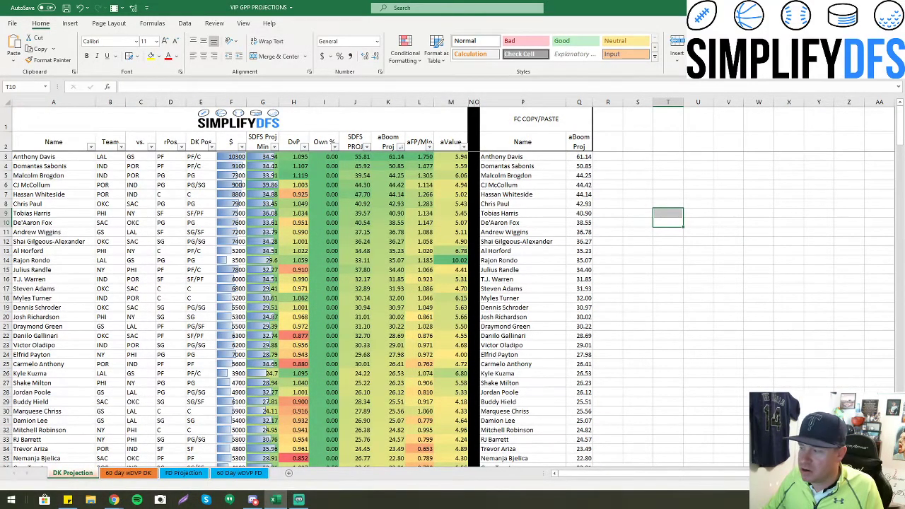
ctrl+scroll(357, 342, up, 3)
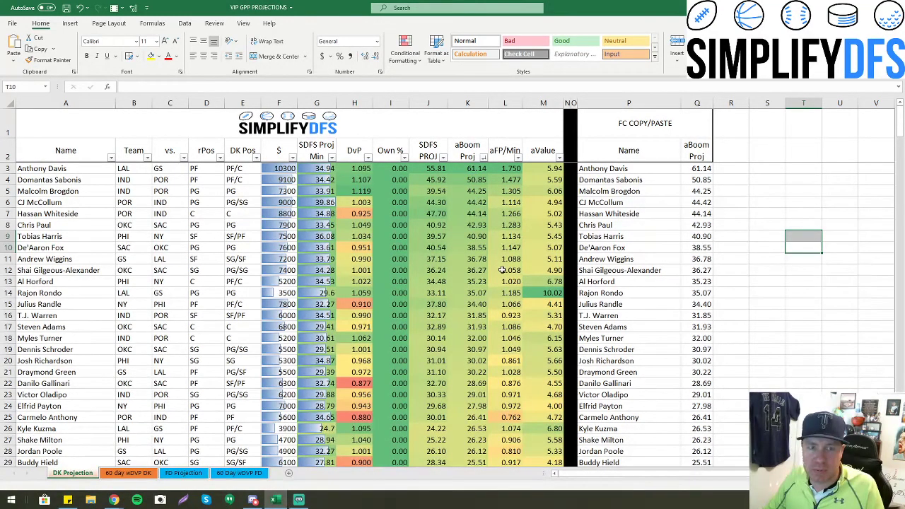
click(629, 150)
click(646, 170)
key(shift+Right)
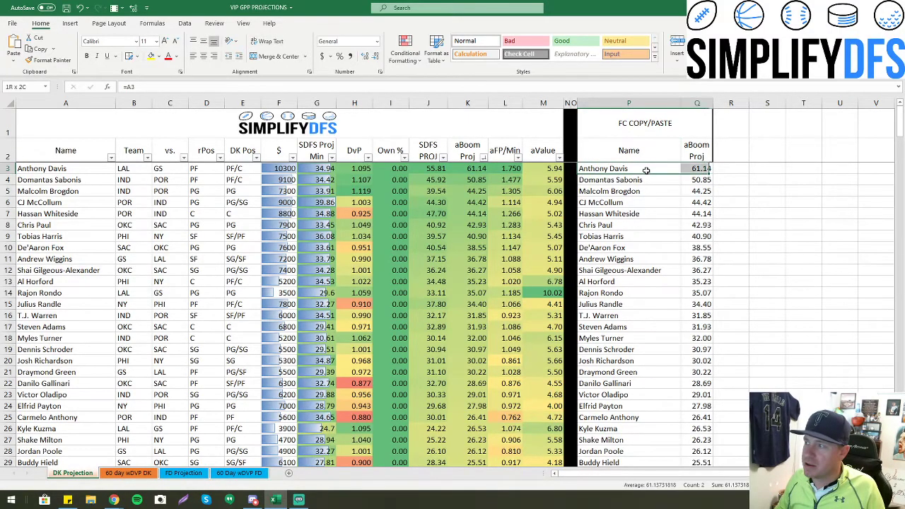
key(ctrl+shift+Down)
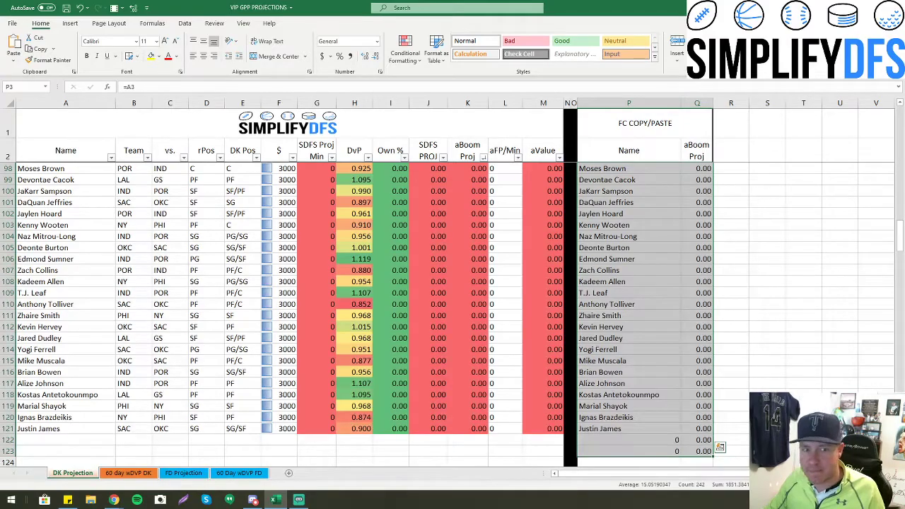
scroll(696, 231, up, 20)
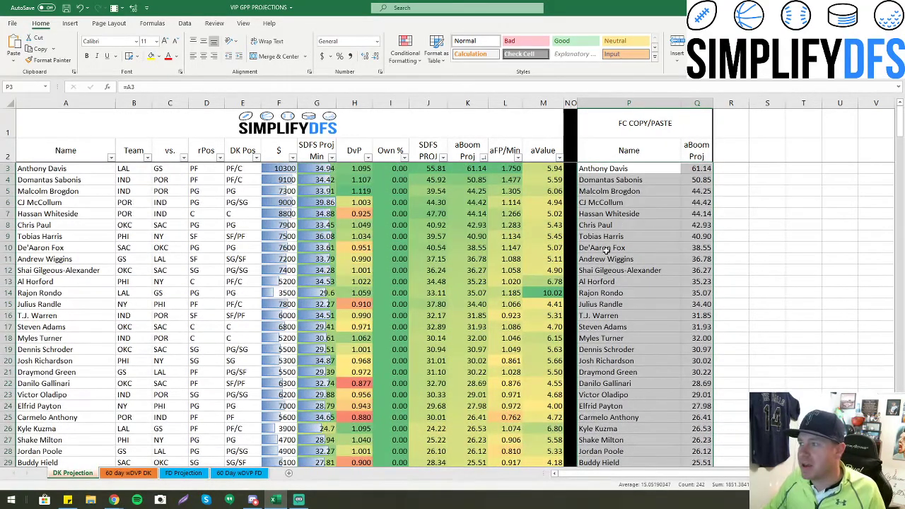
click(763, 282)
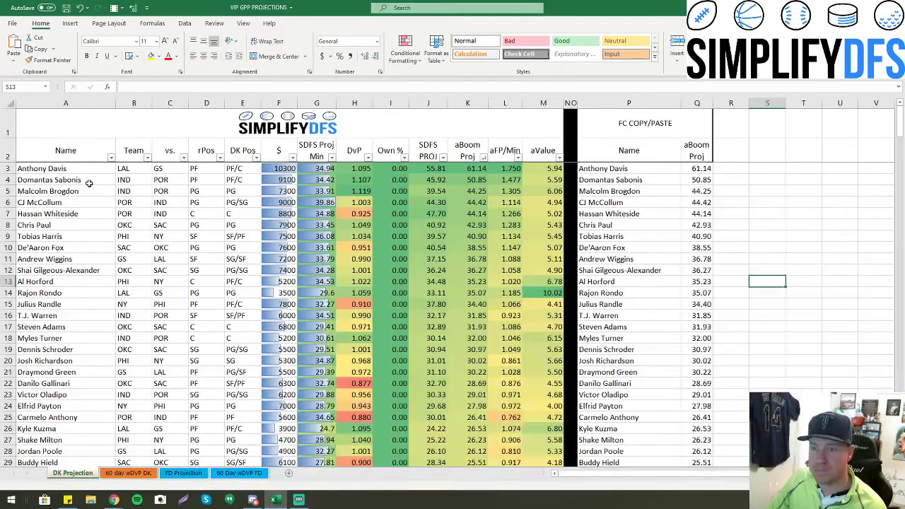
Examine the rPos column and the DvP lookup formula in cell H5
click(212, 151)
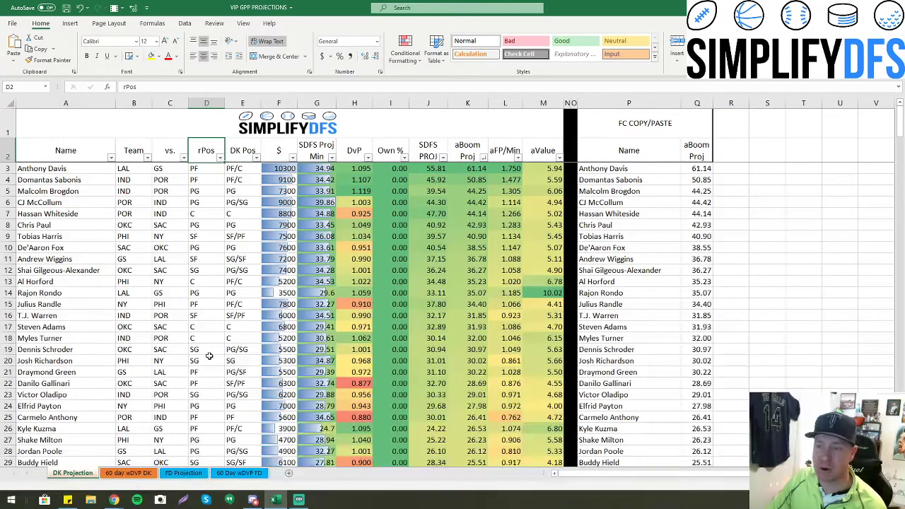
click(198, 181)
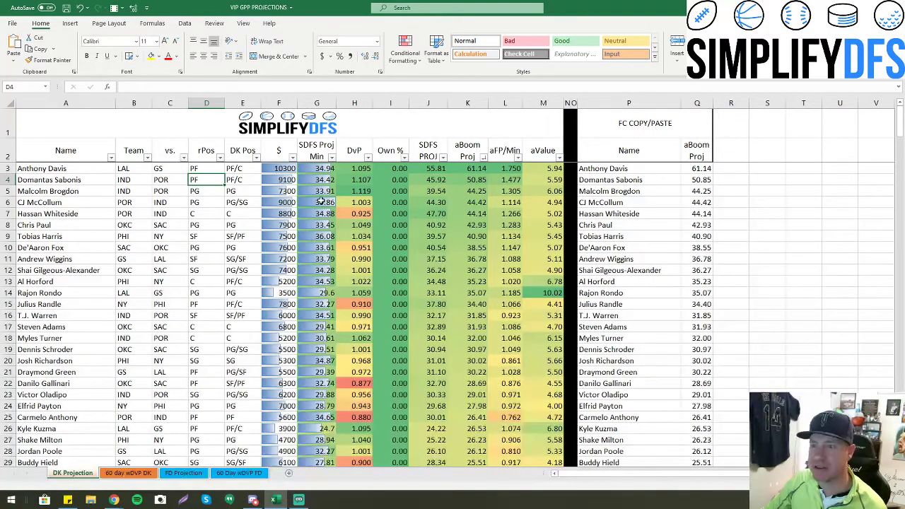
click(359, 191)
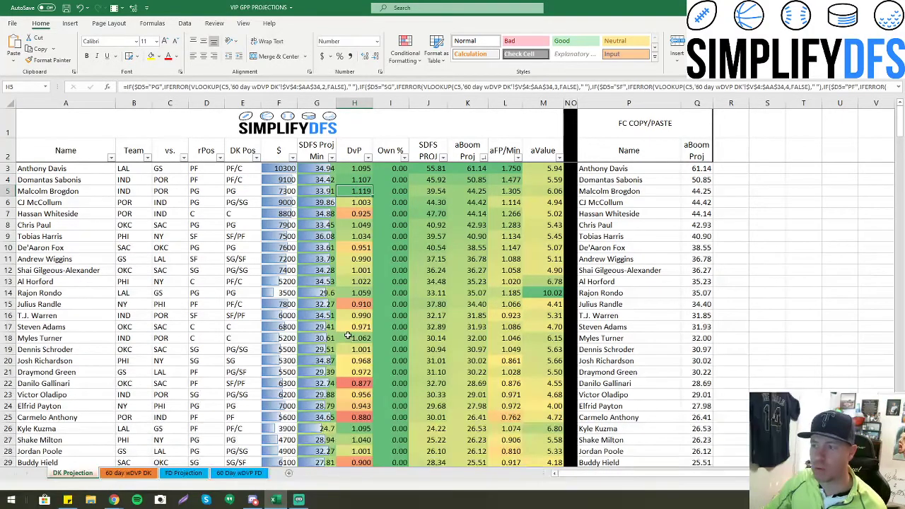
Rename the DvP column header in cell H2 to wDvP
click(345, 151)
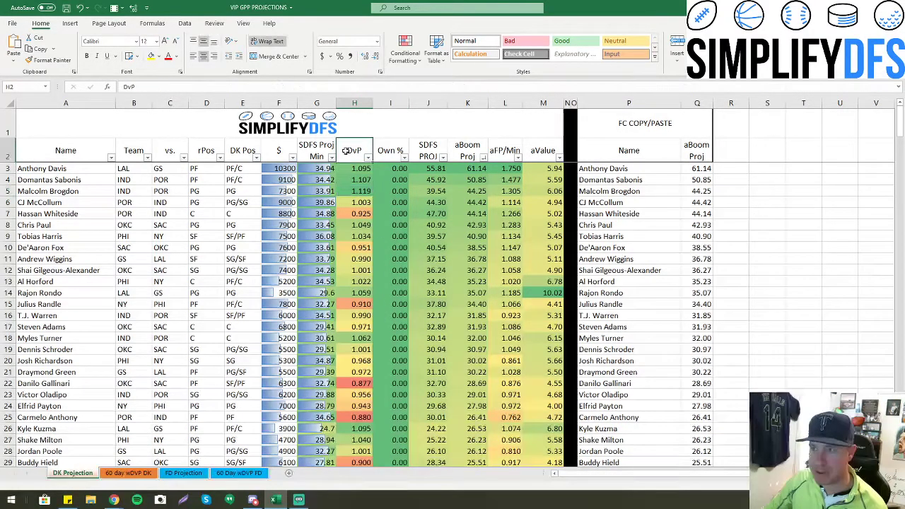
double_click(346, 151)
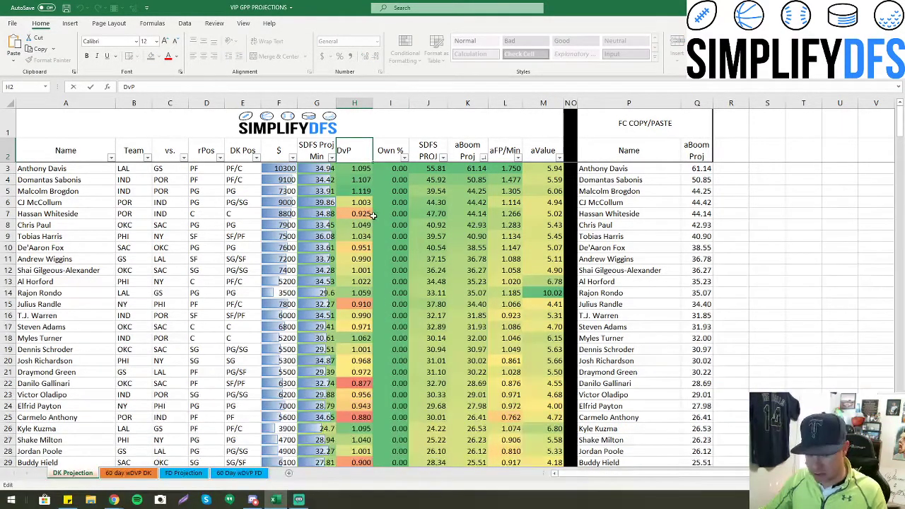
key(Home)
text(w)
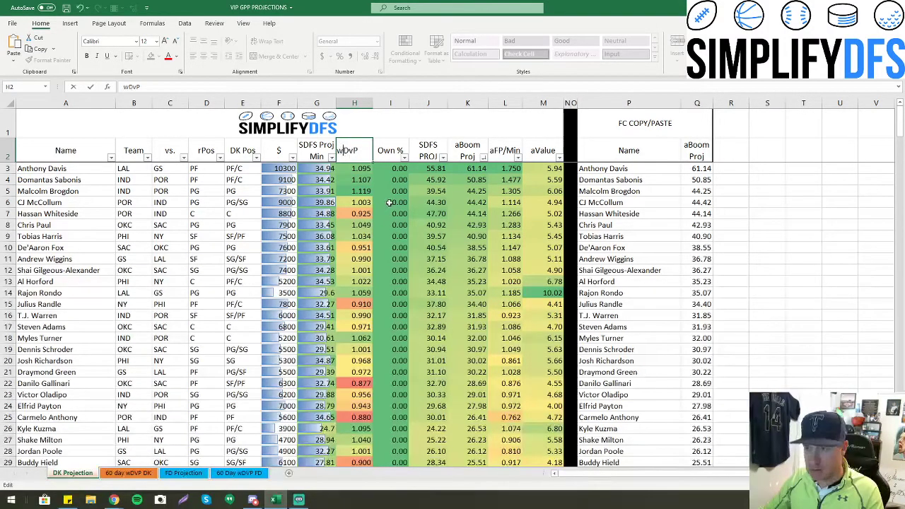
click(410, 234)
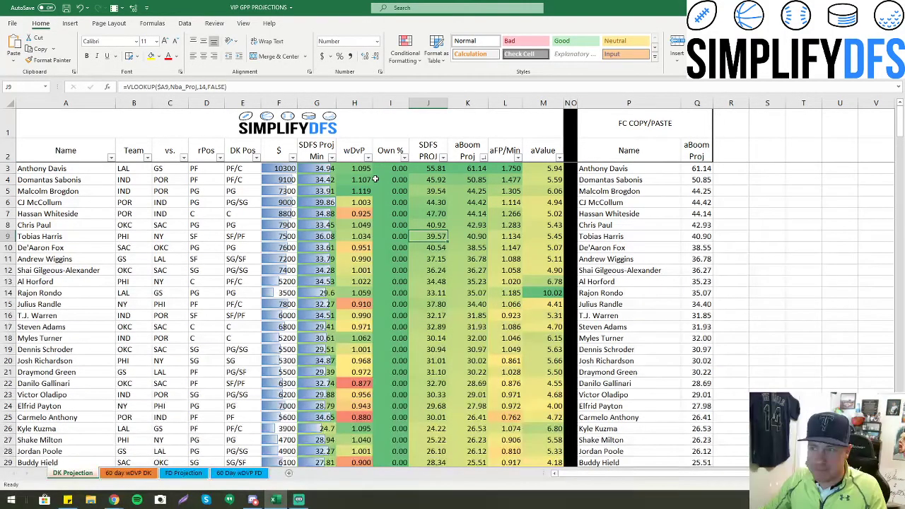
Review the 60 day wDVP DK sheet against DK Projection and inspect the weighted SG formula for POR
click(128, 473)
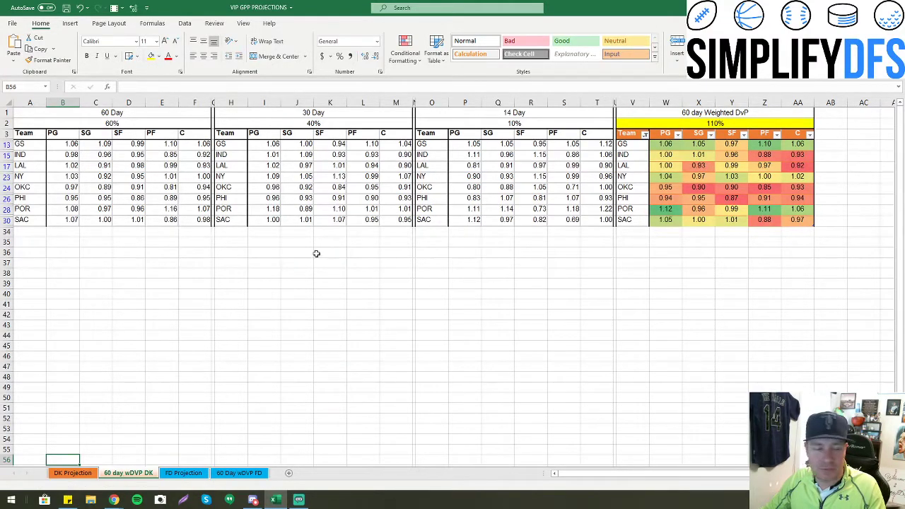
click(82, 472)
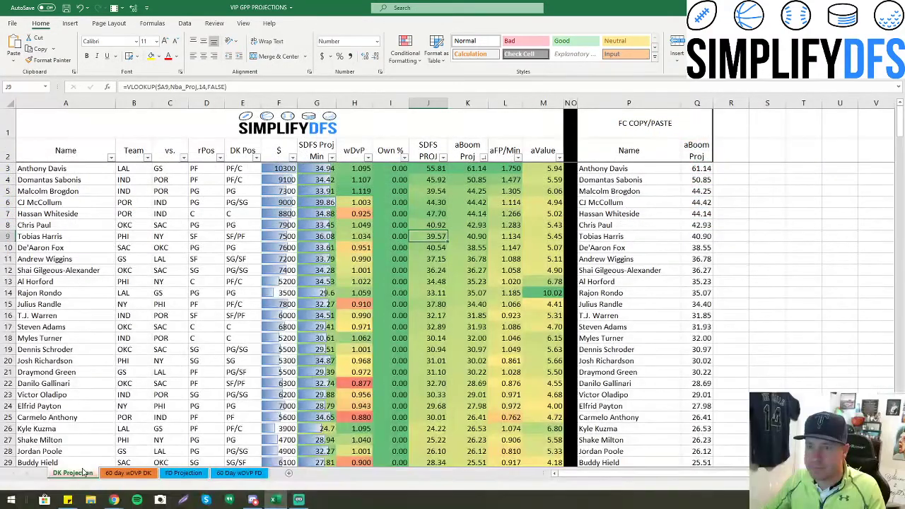
click(132, 475)
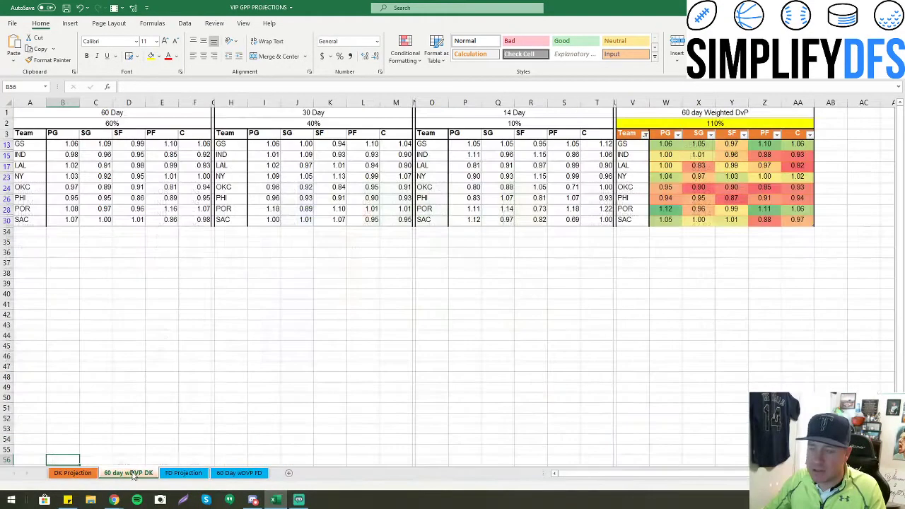
click(699, 211)
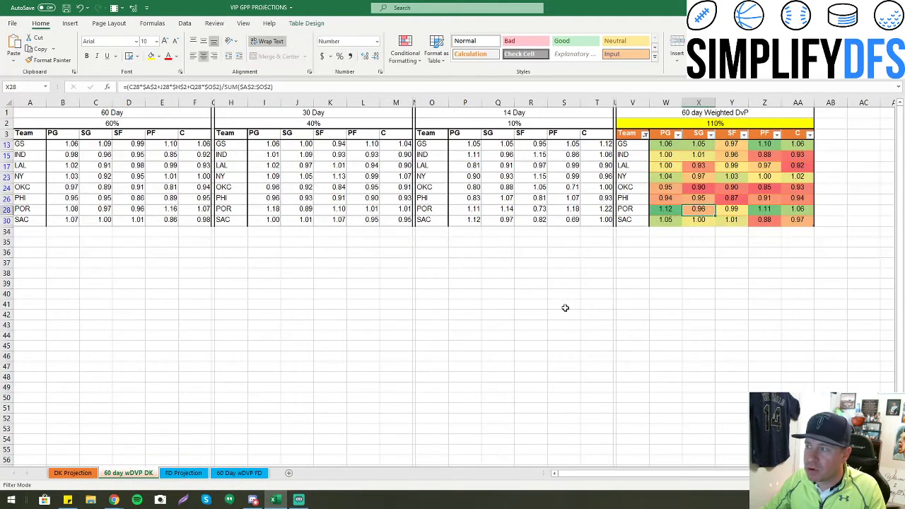
Inspect the weighted PG formula for POR and compare it with the wDvP column on the DK Projection sheet
click(656, 211)
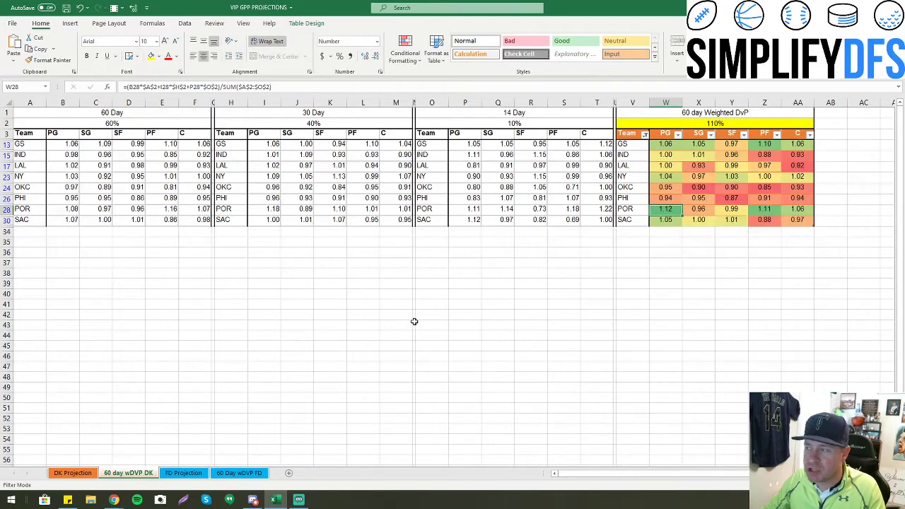
click(84, 477)
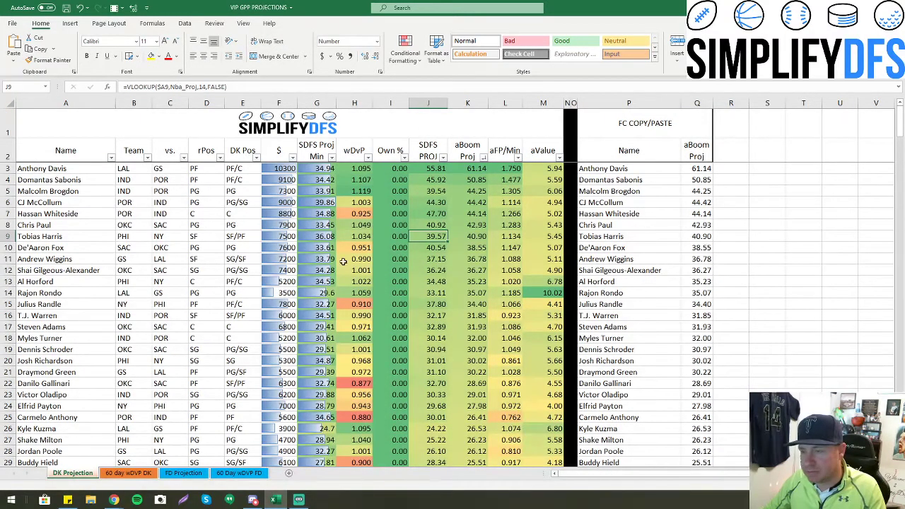
On the 60 day wDVP DK sheet, show all 60 day Weighted DvP values for PG through C with three decimal places
click(120, 474)
drag(675, 144, 797, 221)
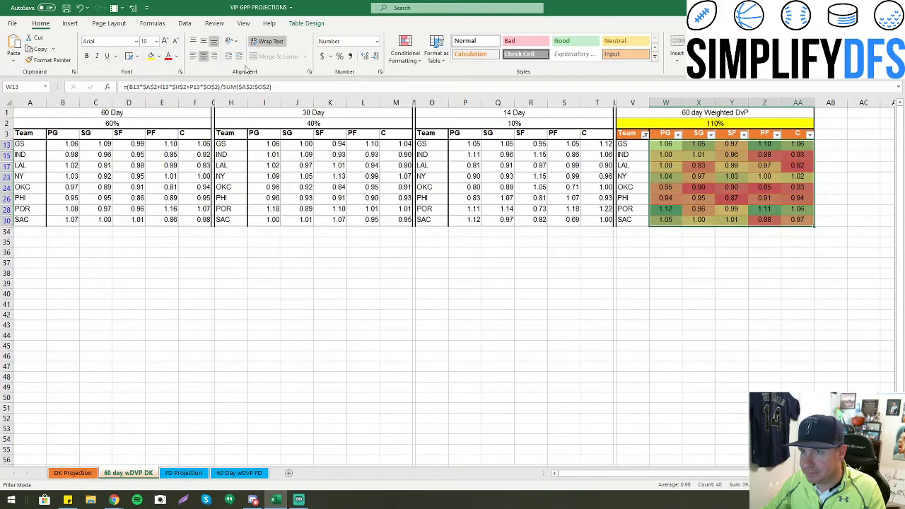
click(365, 56)
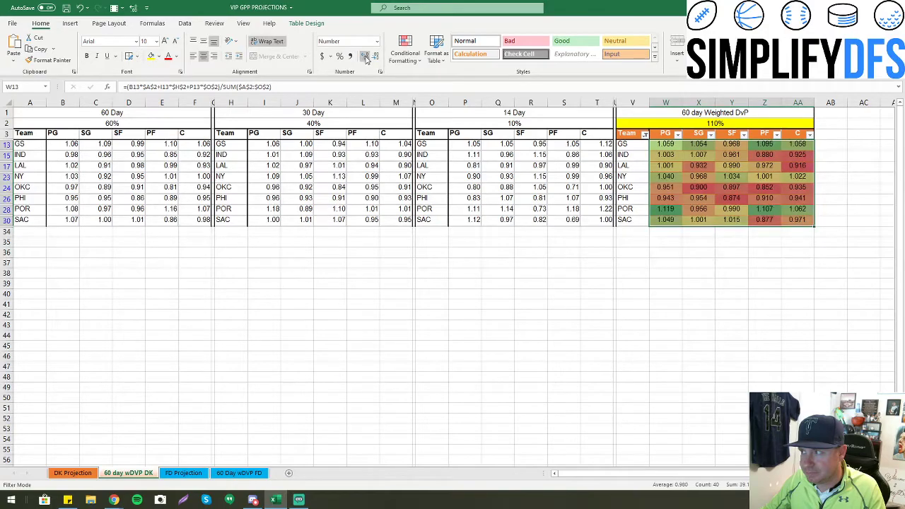
click(403, 305)
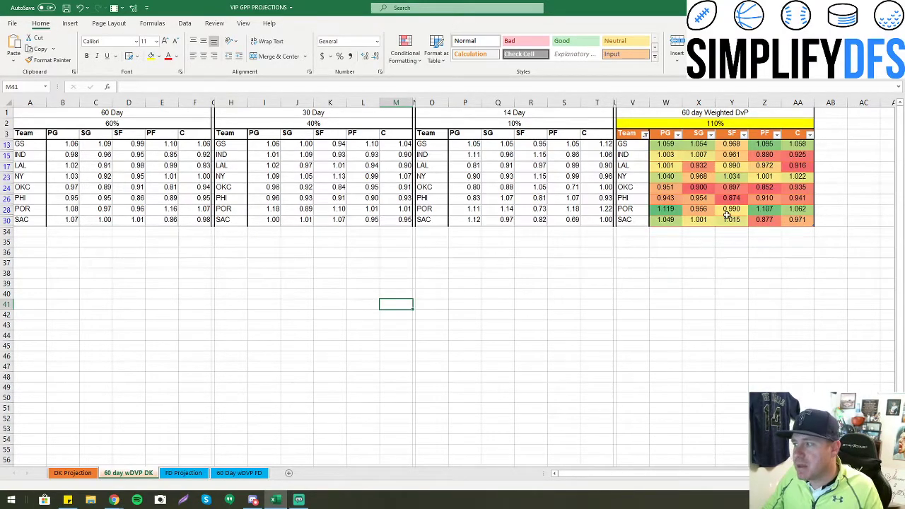
Review the 60 Day weighting cell, and examine the aBoom Proj formula in cell K3 of the DK Projection sheet
click(142, 126)
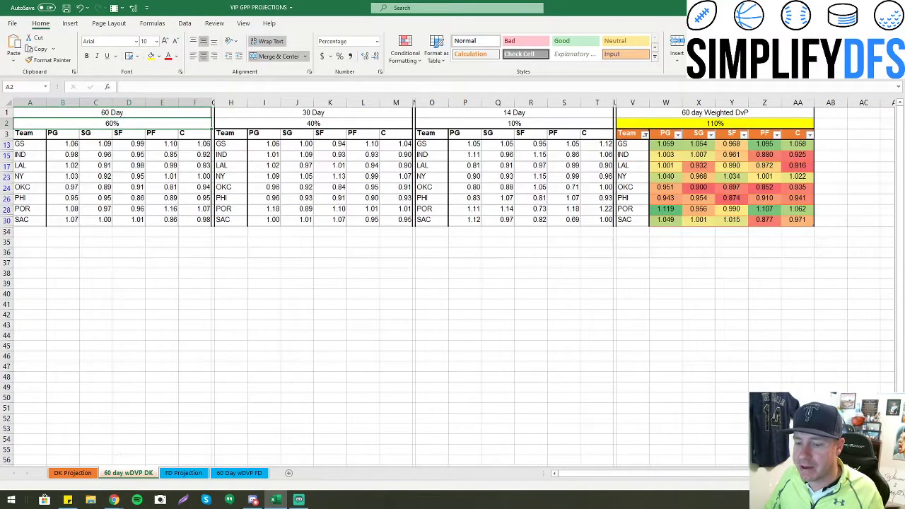
click(89, 473)
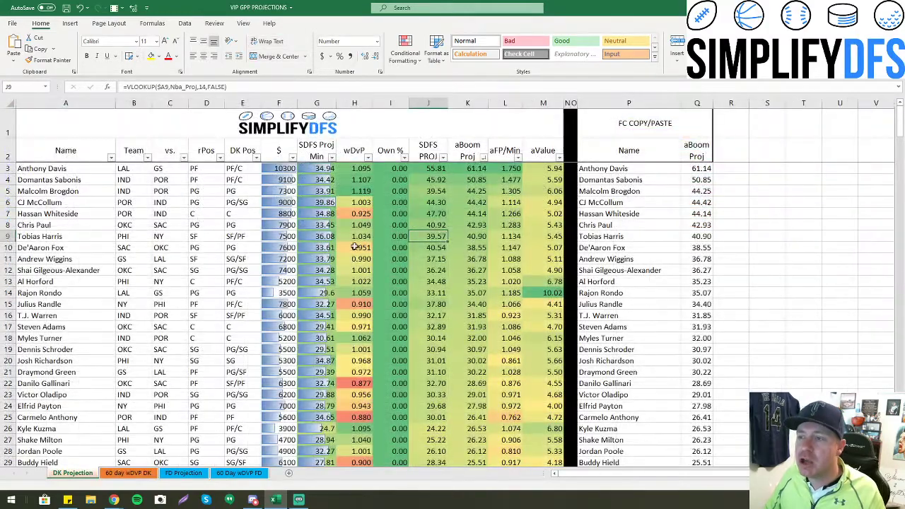
click(473, 168)
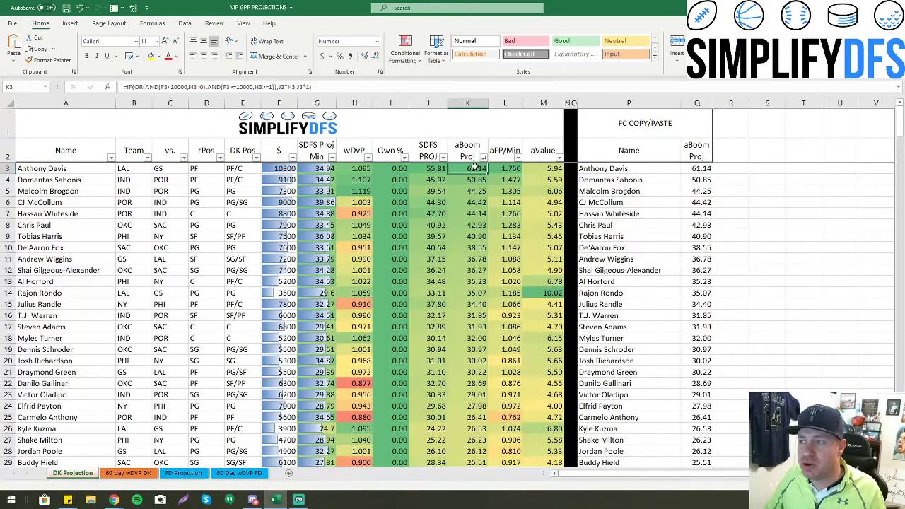